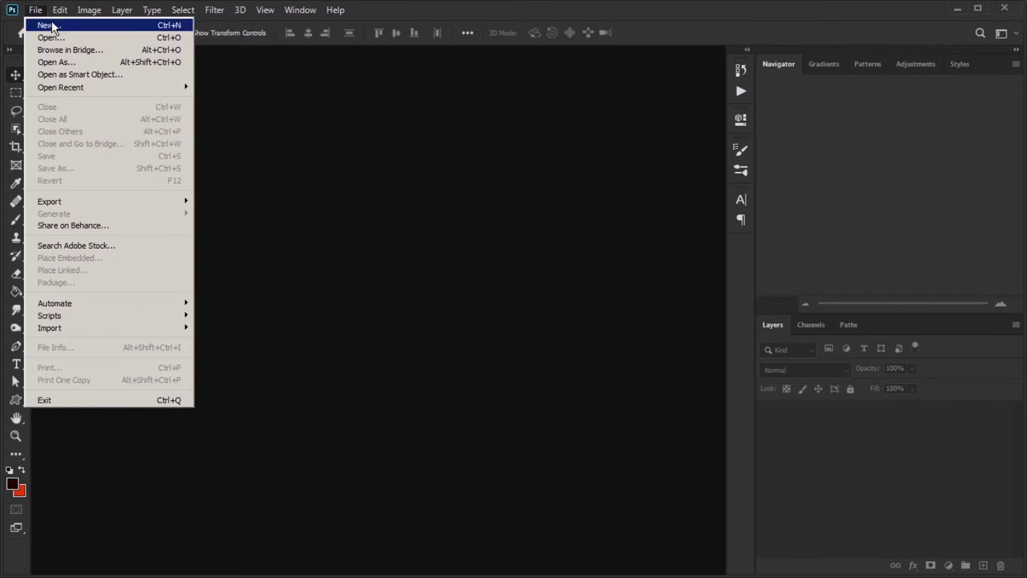
Create a new 1280×720 document.
{"action": "left_click", "coordinate": [52, 23]}
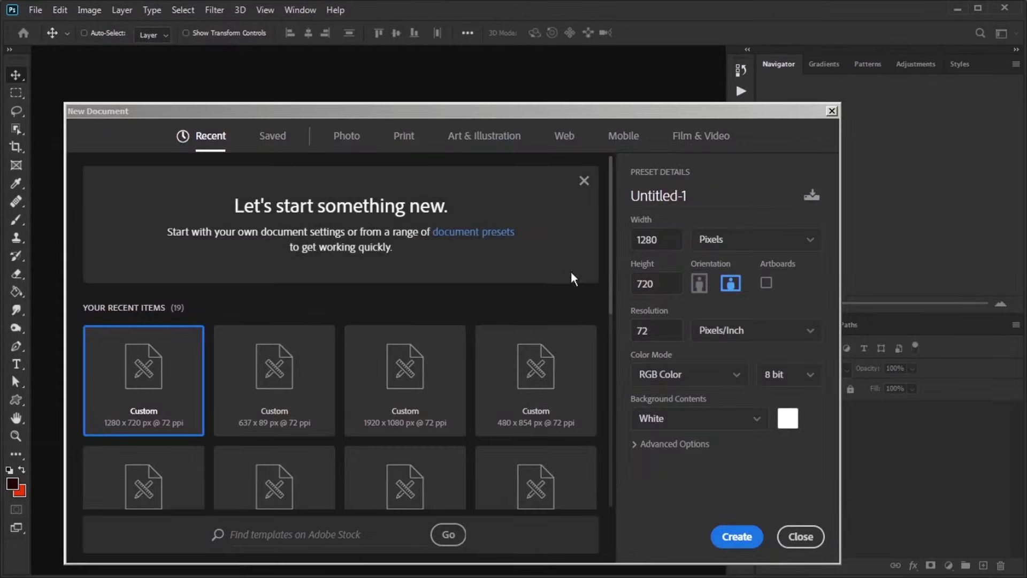
{"action": "left_click", "coordinate": [655, 279]}
{"action": "left_click", "coordinate": [737, 537]}
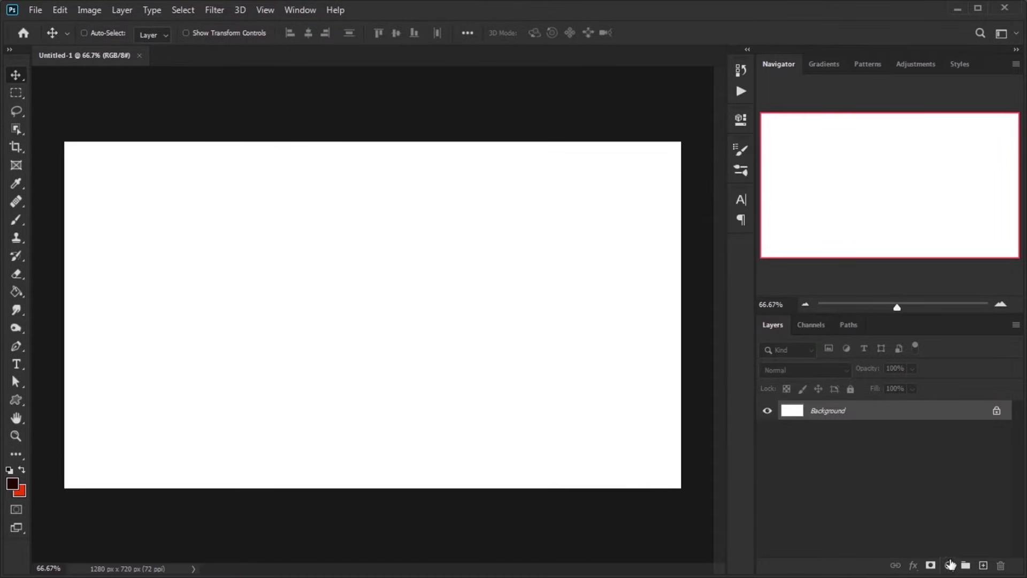
Add a Gradient fill layer with the Black-White preset, Radial style, and Reverse checked.
{"action": "left_click", "coordinate": [950, 565]}
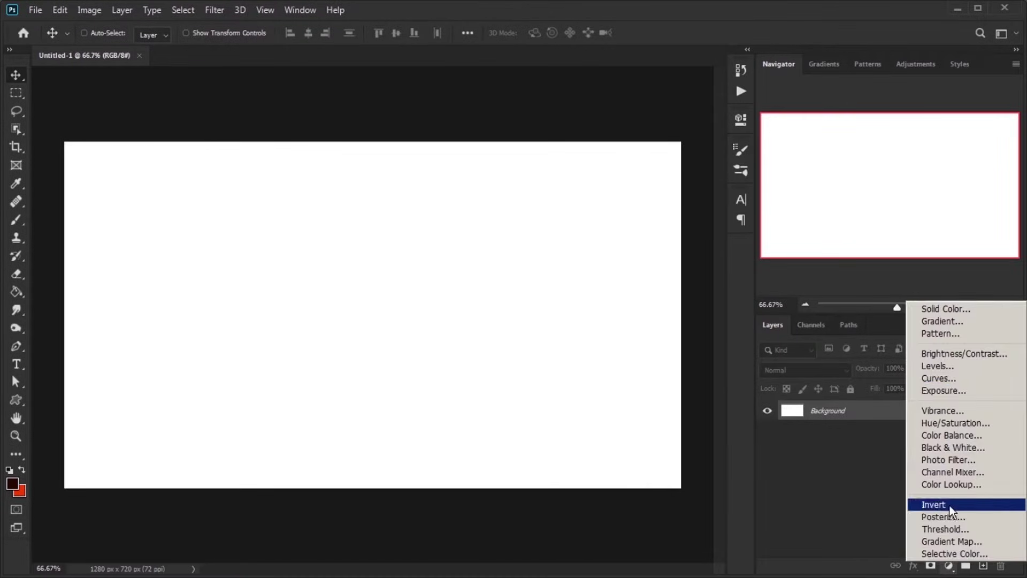
{"action": "left_click", "coordinate": [954, 321]}
{"action": "left_click", "coordinate": [745, 248]}
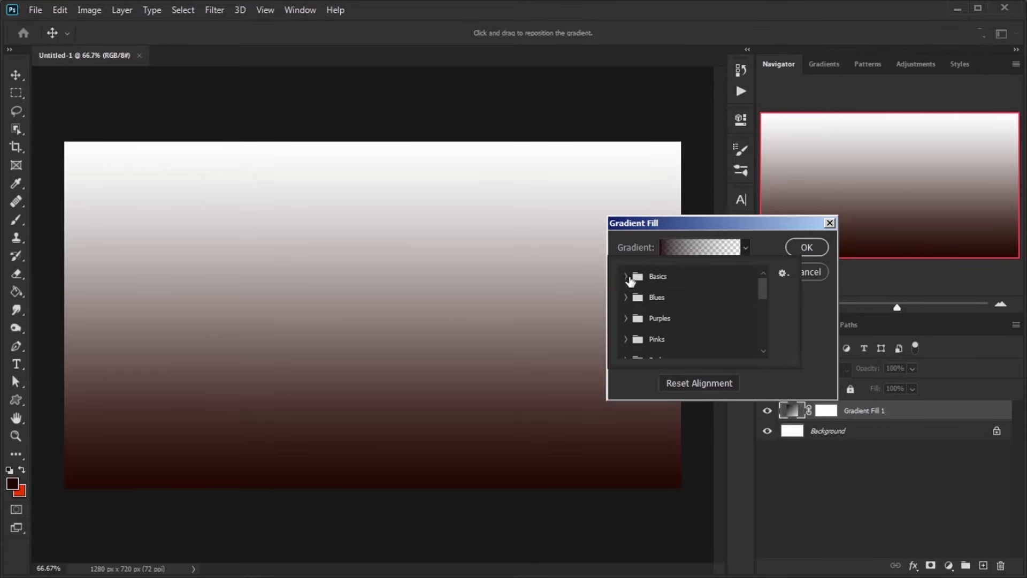
{"action": "left_click", "coordinate": [626, 276]}
{"action": "double_click", "coordinate": [688, 306]}
{"action": "left_click", "coordinate": [679, 269]}
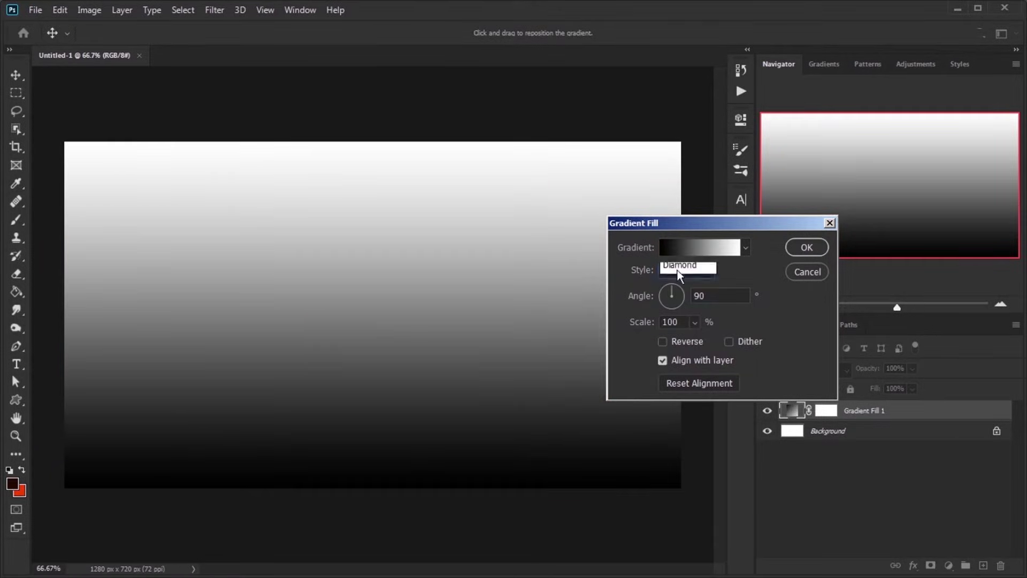
{"action": "left_click", "coordinate": [683, 278]}
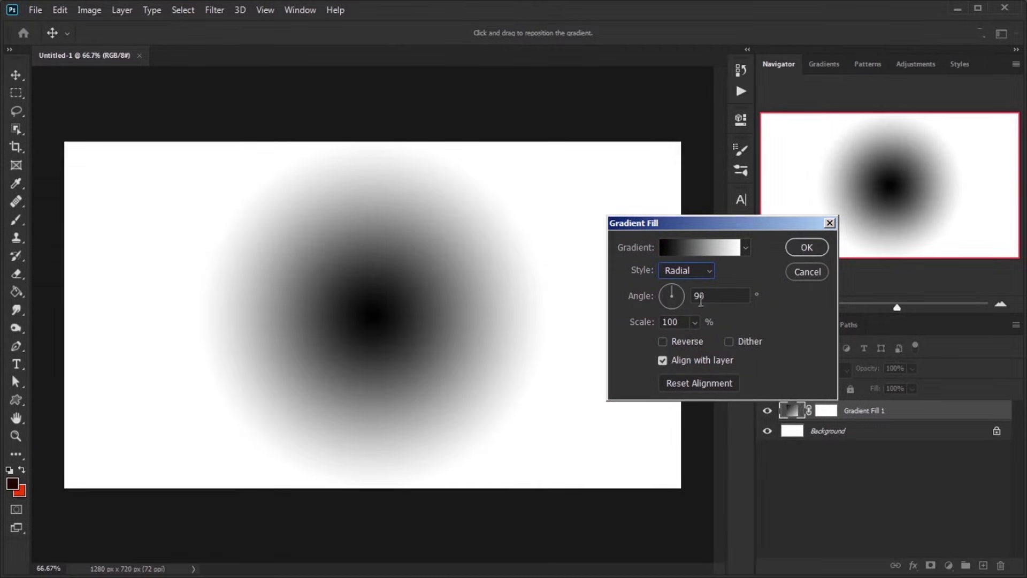
{"action": "left_click", "coordinate": [672, 341]}
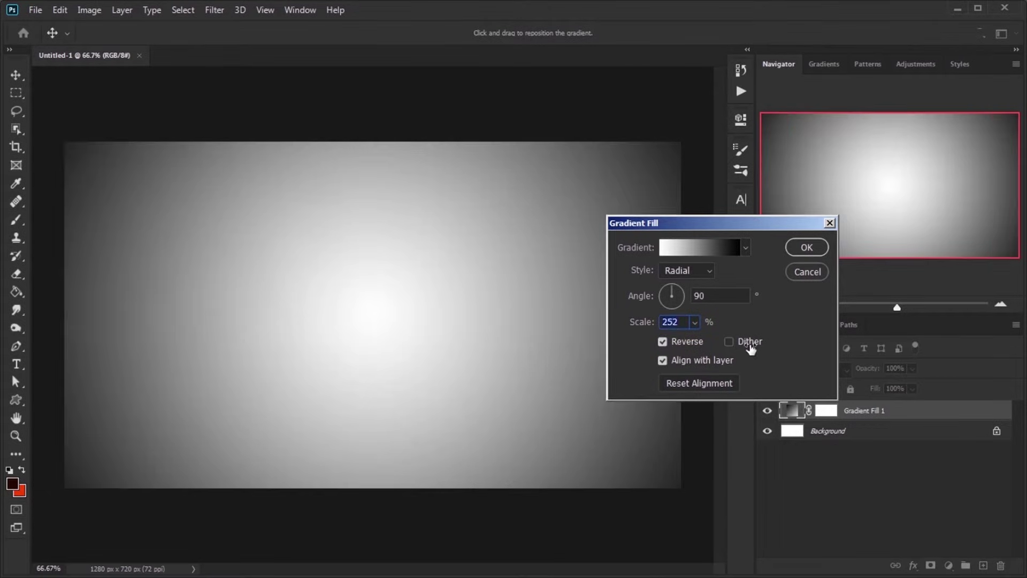
Set the gradient's left colour stop to dark red #250900.
{"action": "left_click", "coordinate": [701, 247]}
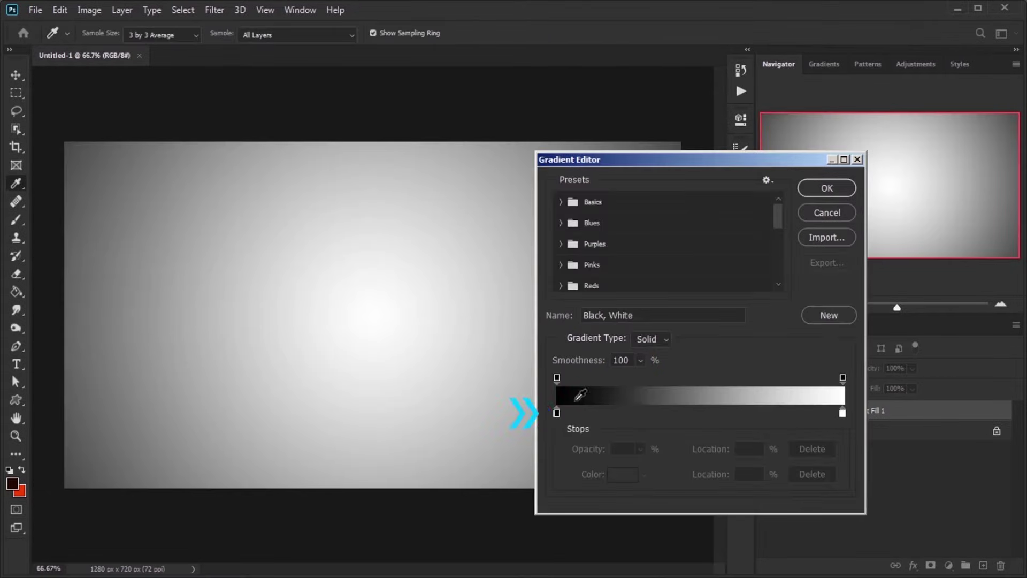
{"action": "left_click", "coordinate": [556, 413]}
{"action": "left_click", "coordinate": [621, 474]}
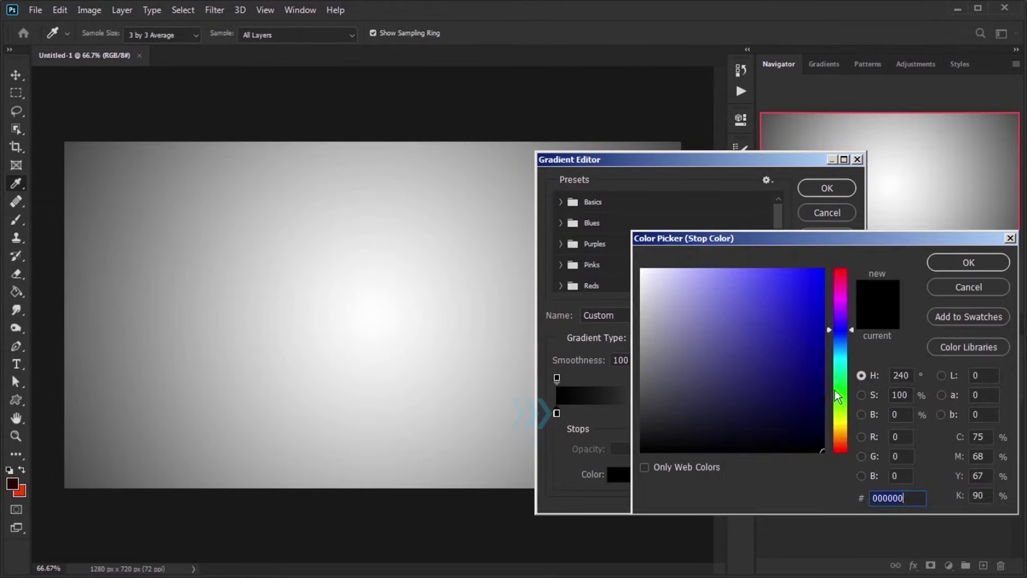
{"action": "left_click", "coordinate": [841, 444]}
{"action": "left_click", "coordinate": [823, 423]}
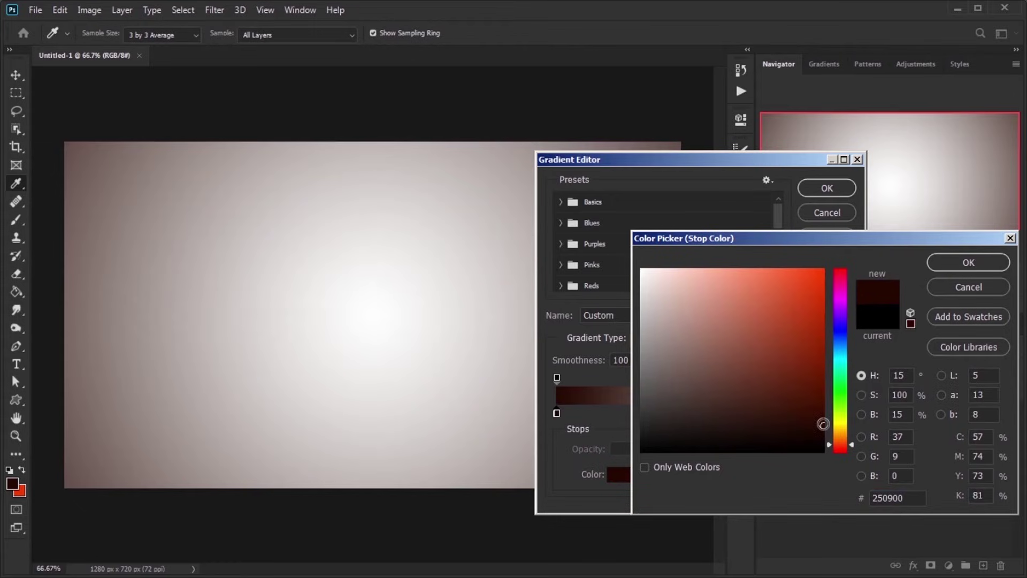
{"action": "left_click", "coordinate": [963, 261]}
Set the right stop to dark red #280a00 and apply the gradient fill at 301% scale.
{"action": "left_click", "coordinate": [842, 413]}
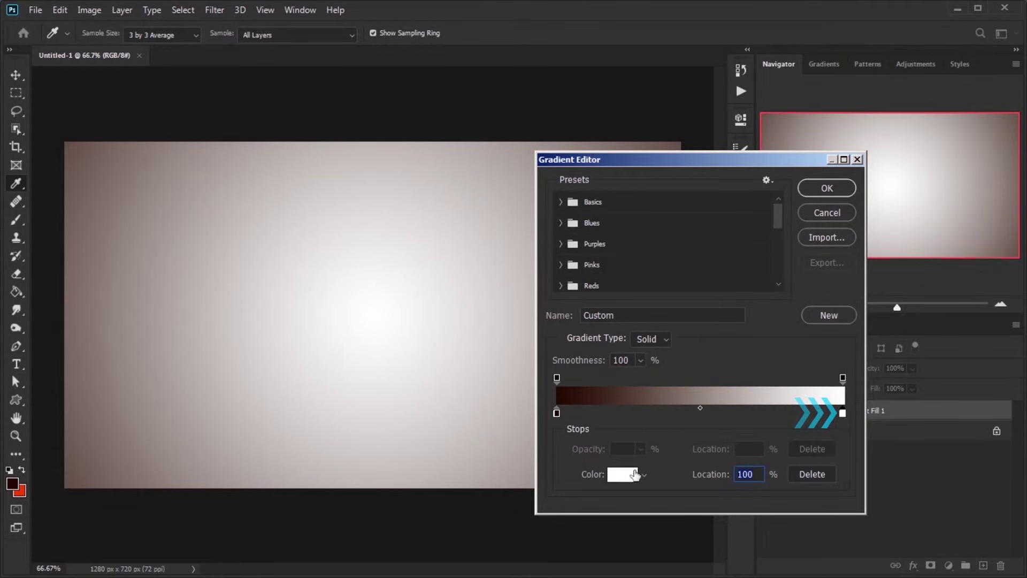
{"action": "left_click", "coordinate": [623, 474]}
{"action": "left_click", "coordinate": [839, 448]}
{"action": "left_click", "coordinate": [823, 425]}
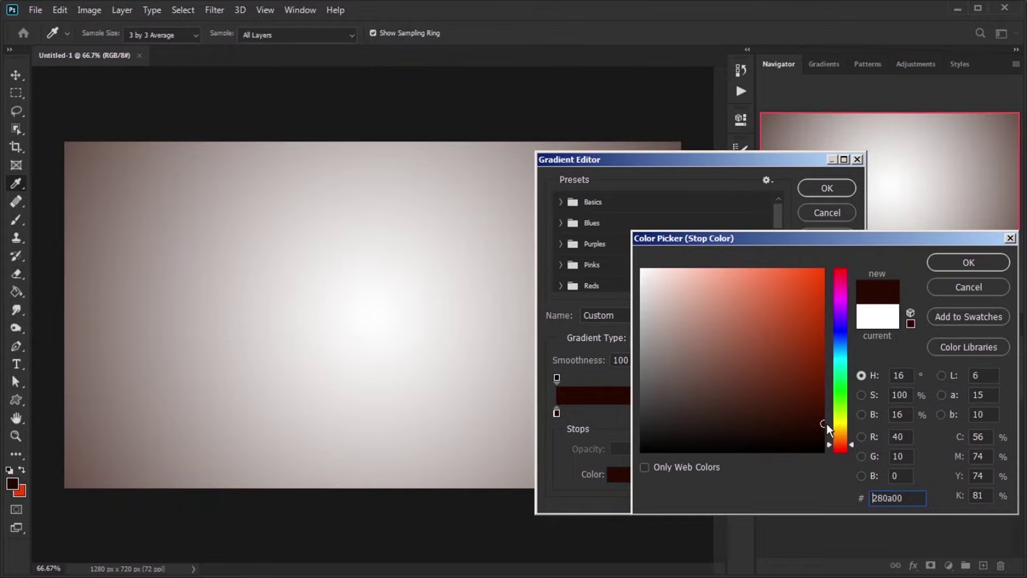
{"action": "left_click", "coordinate": [824, 415]}
{"action": "left_click", "coordinate": [952, 264]}
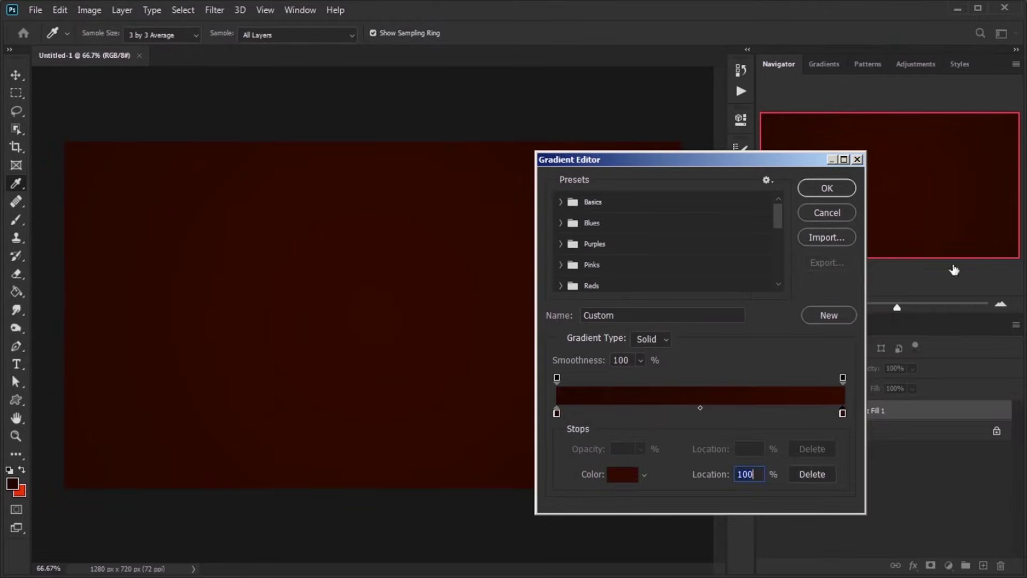
{"action": "left_click", "coordinate": [827, 188]}
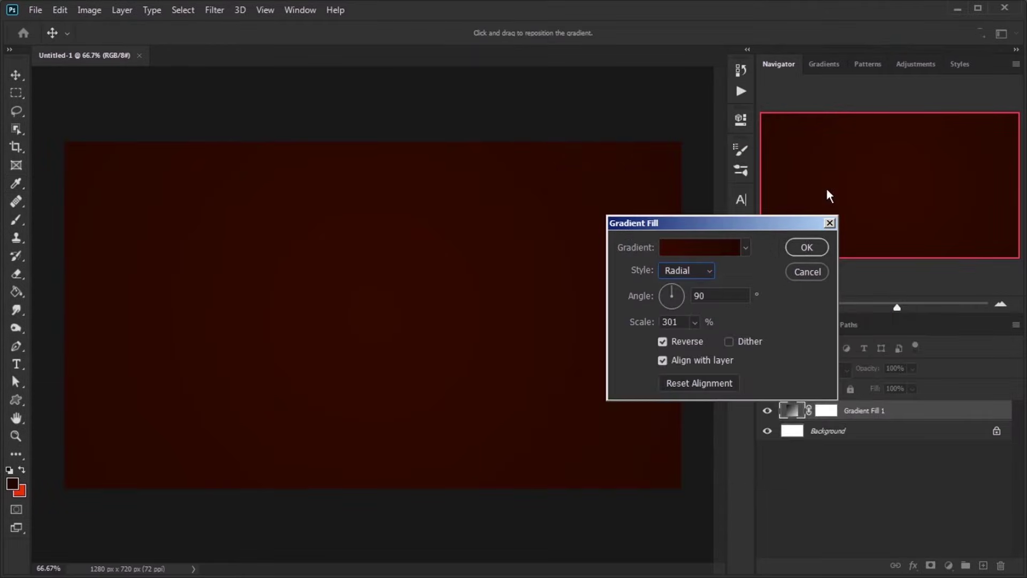
{"action": "left_click", "coordinate": [809, 248]}
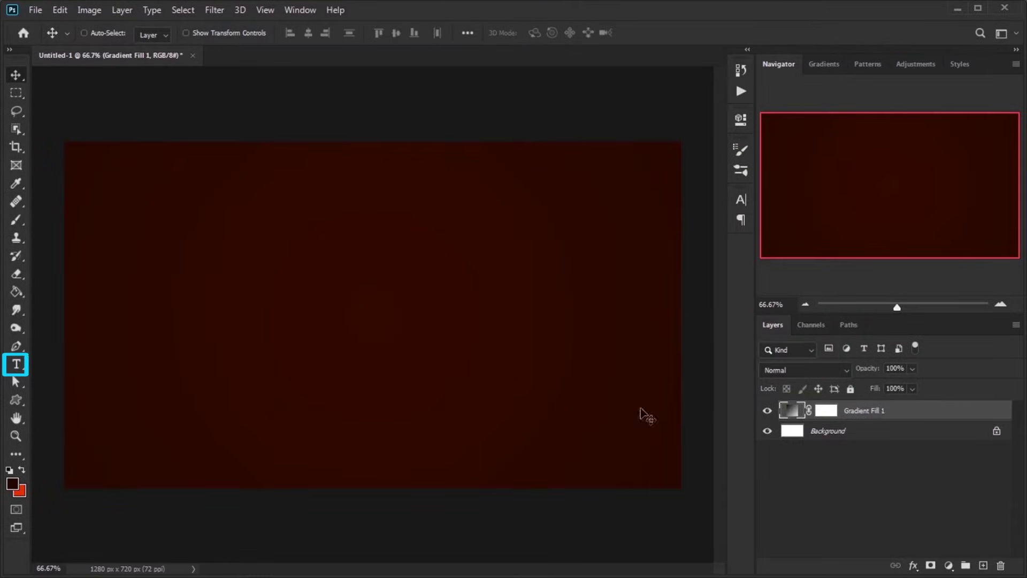
Type 'PS' in 400 px Arial Narrow, coloured dark red #250900, and centre it on the canvas.
{"action": "left_click", "coordinate": [16, 366]}
{"action": "left_click", "coordinate": [298, 400]}
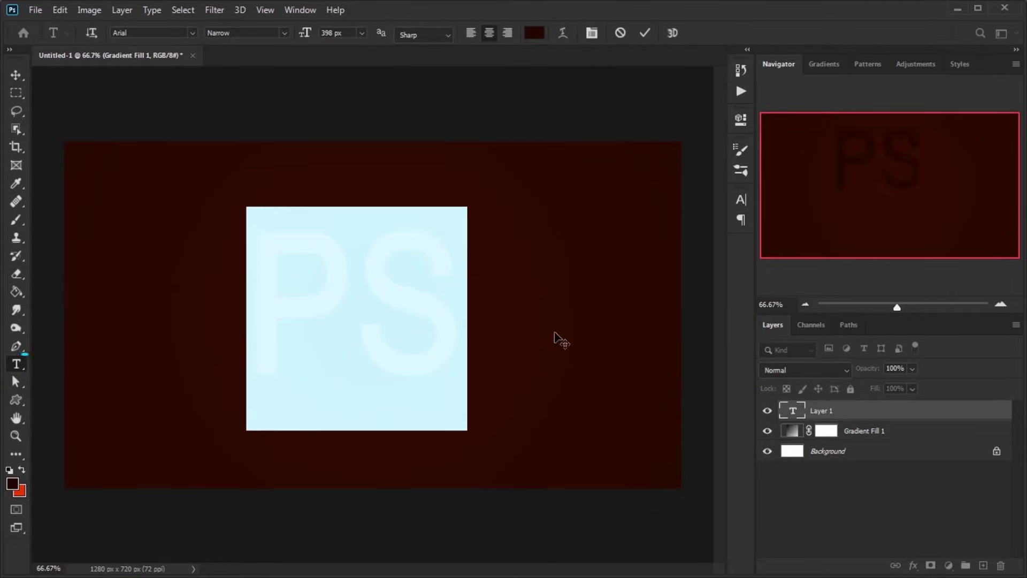
{"action": "left_click", "coordinate": [535, 35]}
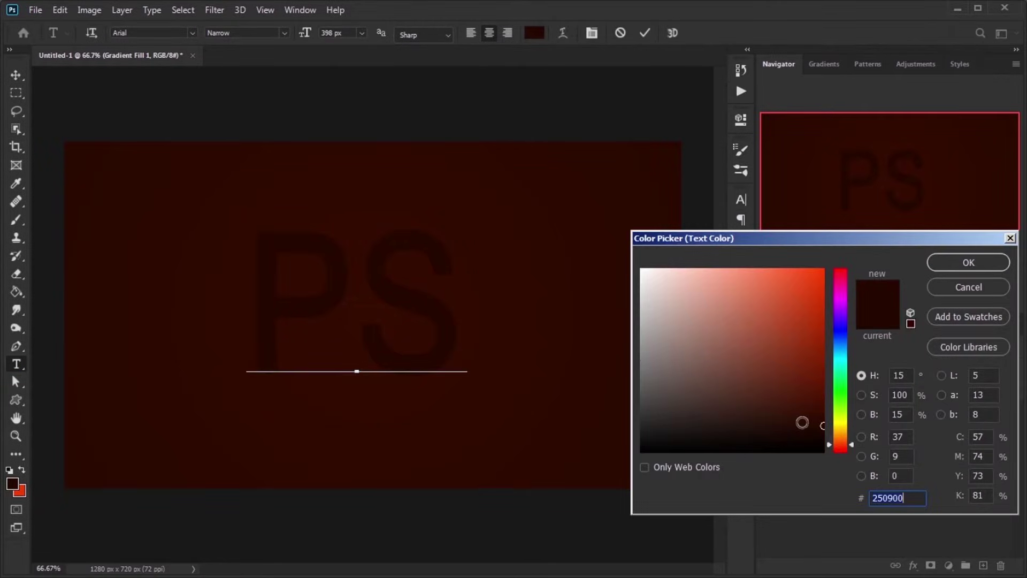
{"action": "left_click", "coordinate": [822, 435]}
{"action": "left_click", "coordinate": [979, 263]}
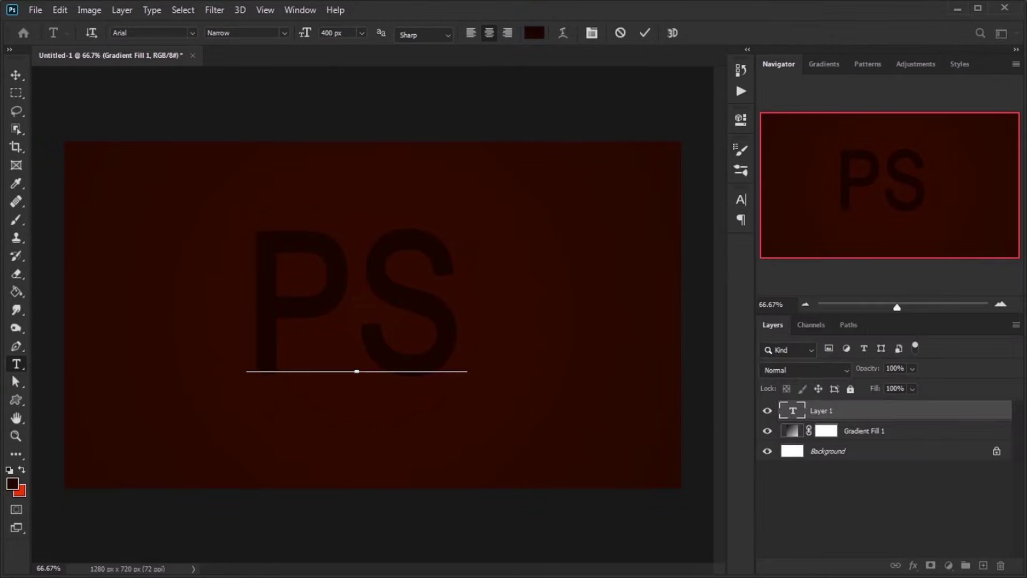
{"action": "left_click", "coordinate": [17, 78]}
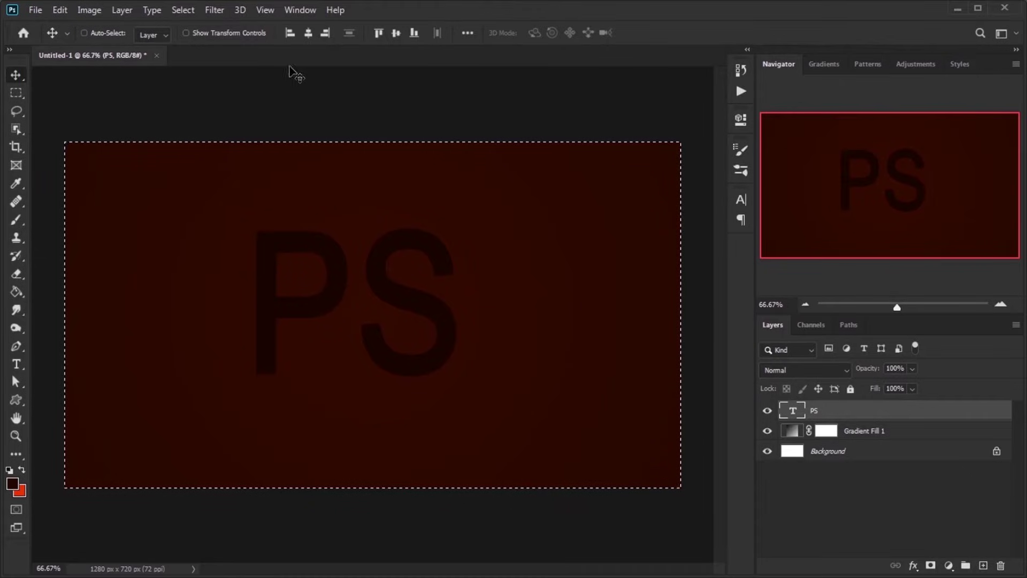
{"action": "left_click", "coordinate": [308, 33]}
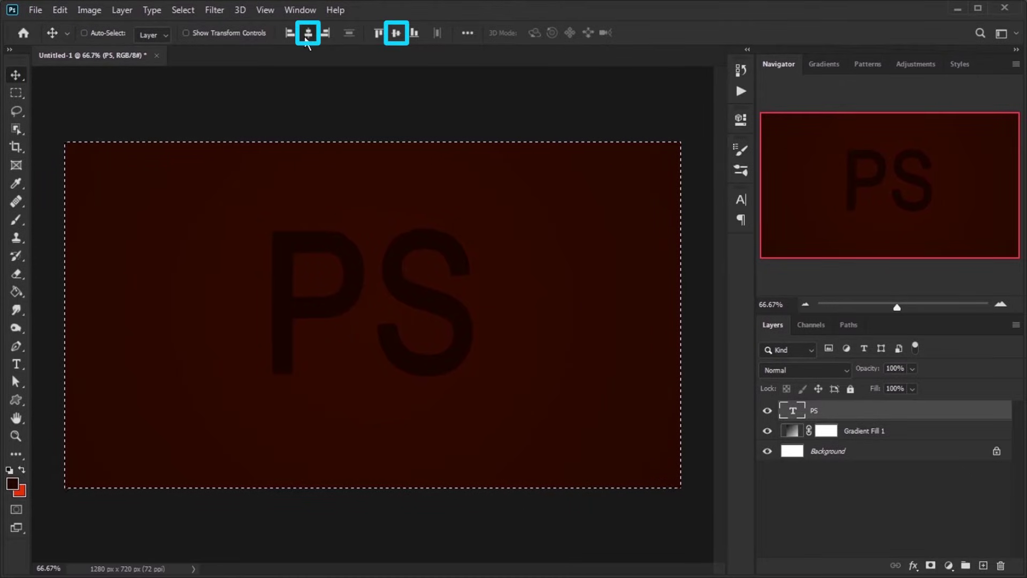
{"action": "left_click", "coordinate": [395, 33]}
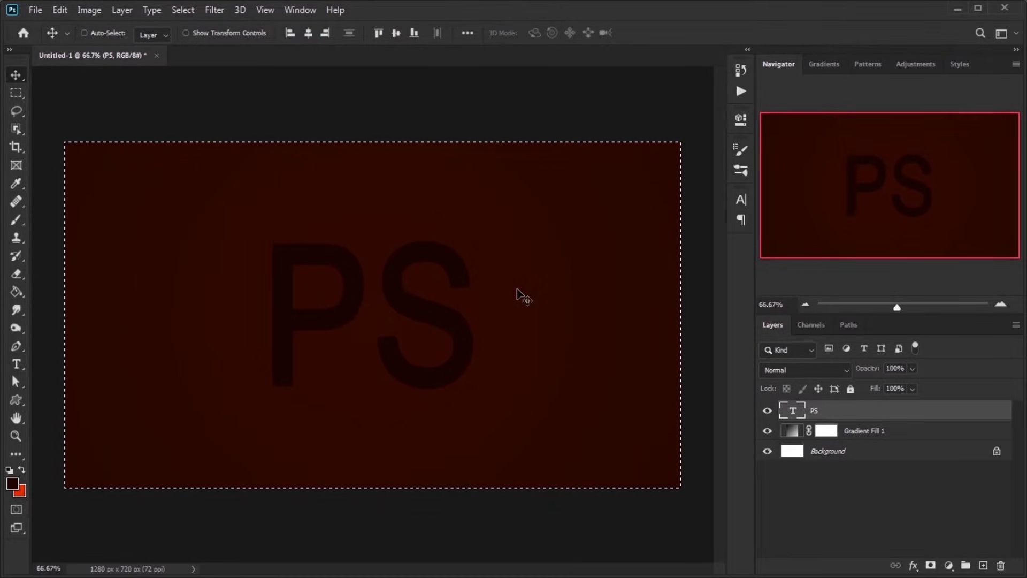
Load the PS letters as a selection and add a new empty Layer 1.
{"action": "key", "text": "ctrl+d"}
{"action": "key", "text": "ctrl"}
{"action": "left_click", "coordinate": [793, 412], "text": "ctrl"}
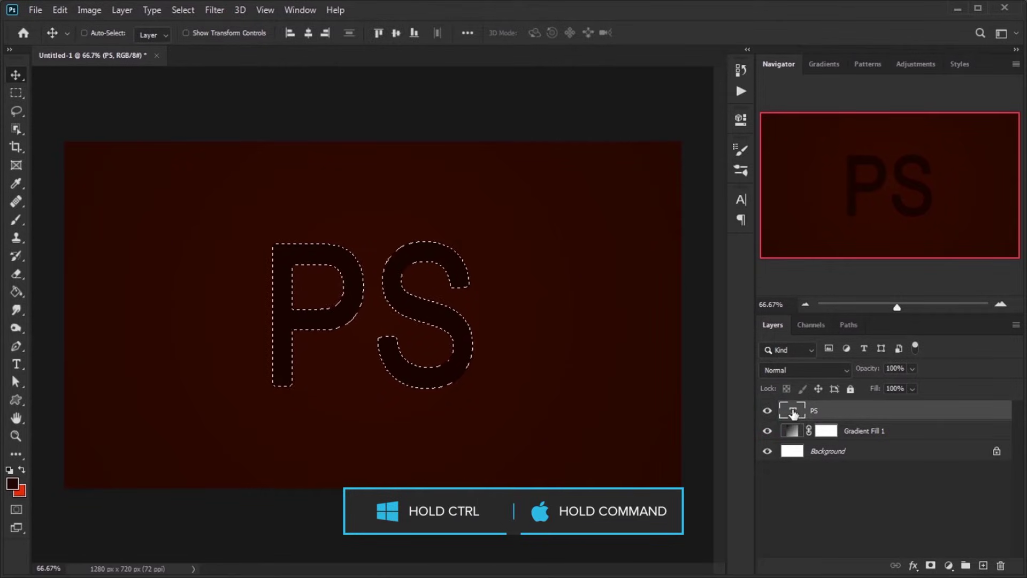
{"action": "left_click", "coordinate": [982, 565]}
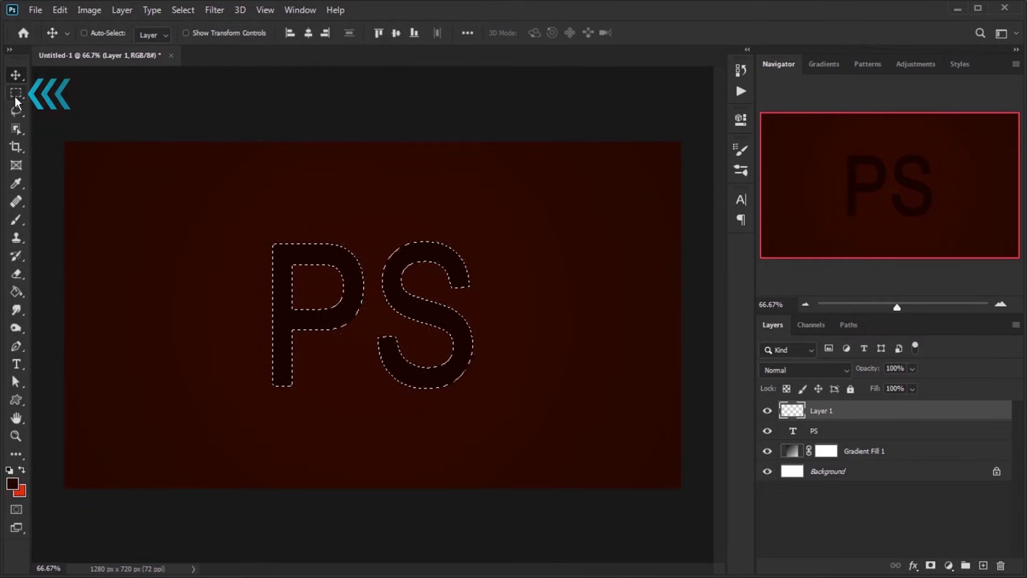
Convert the letter selection into a work path with 0.5 pixel tolerance.
{"action": "key", "text": "m"}
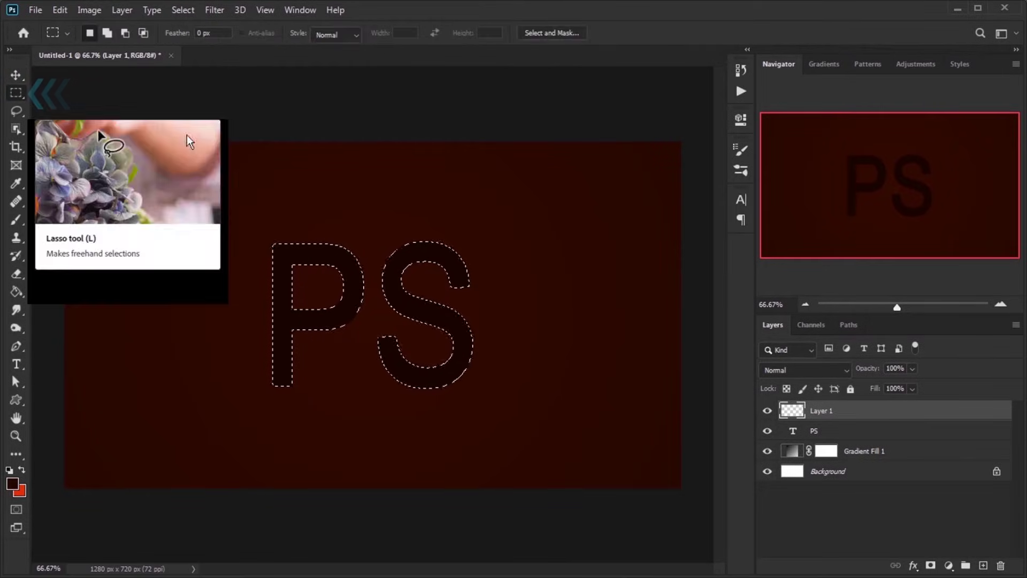
{"action": "right_click", "coordinate": [352, 285]}
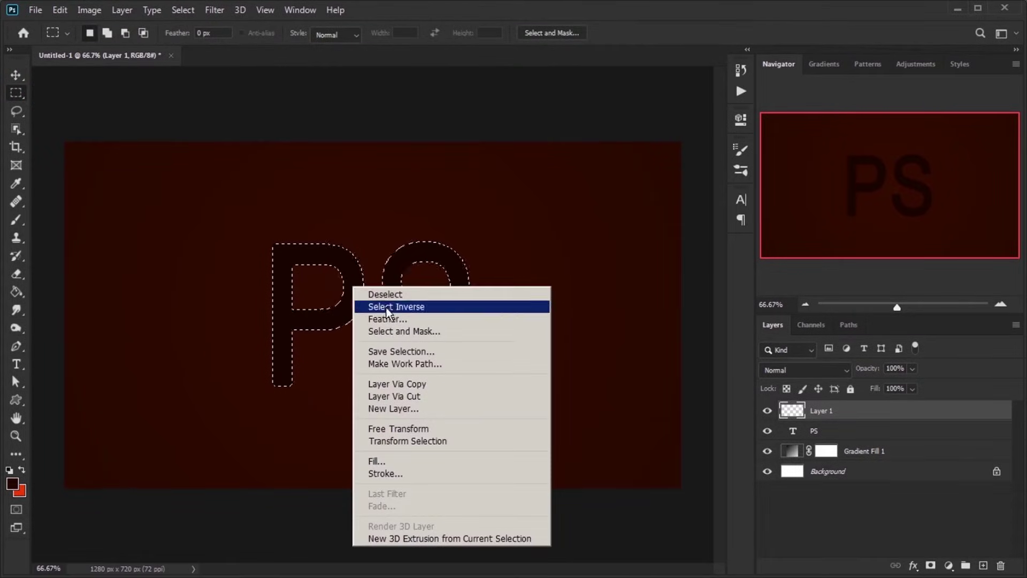
{"action": "left_click", "coordinate": [403, 362]}
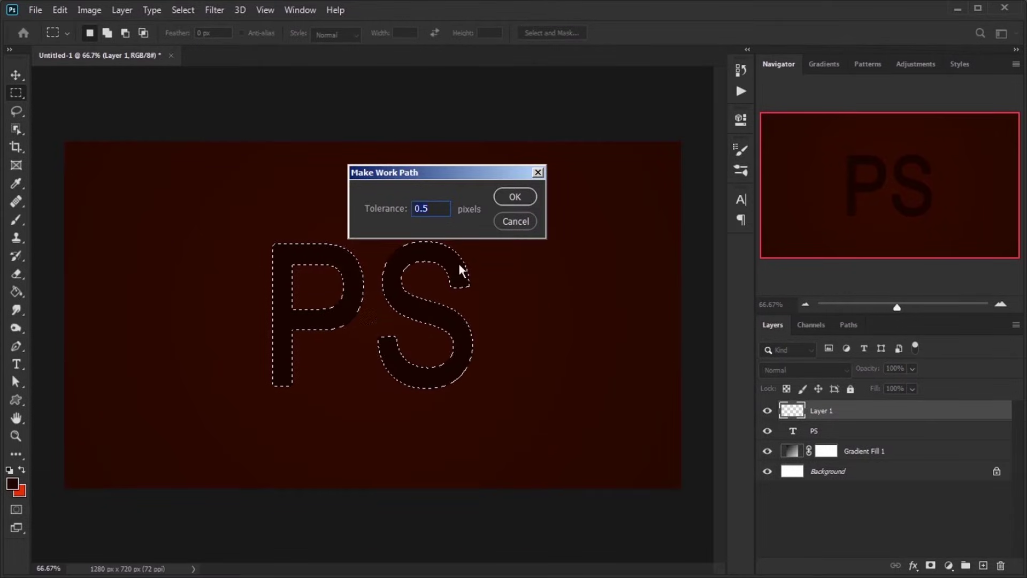
{"action": "left_click", "coordinate": [520, 196]}
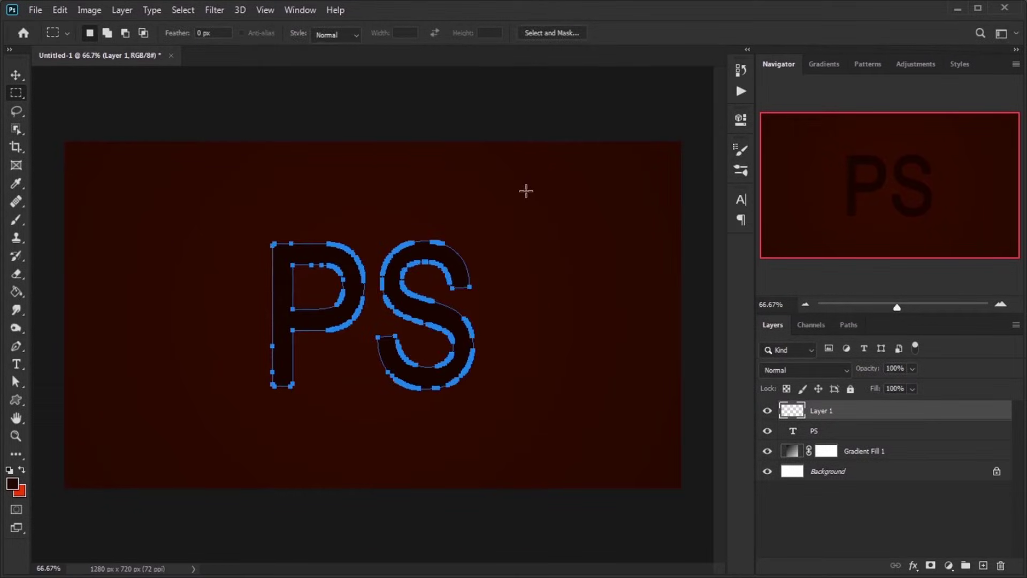
Render Multiple Flames One Direction on Layer 1 with Adjust Interval for Loops unchecked.
{"action": "left_click", "coordinate": [215, 10]}
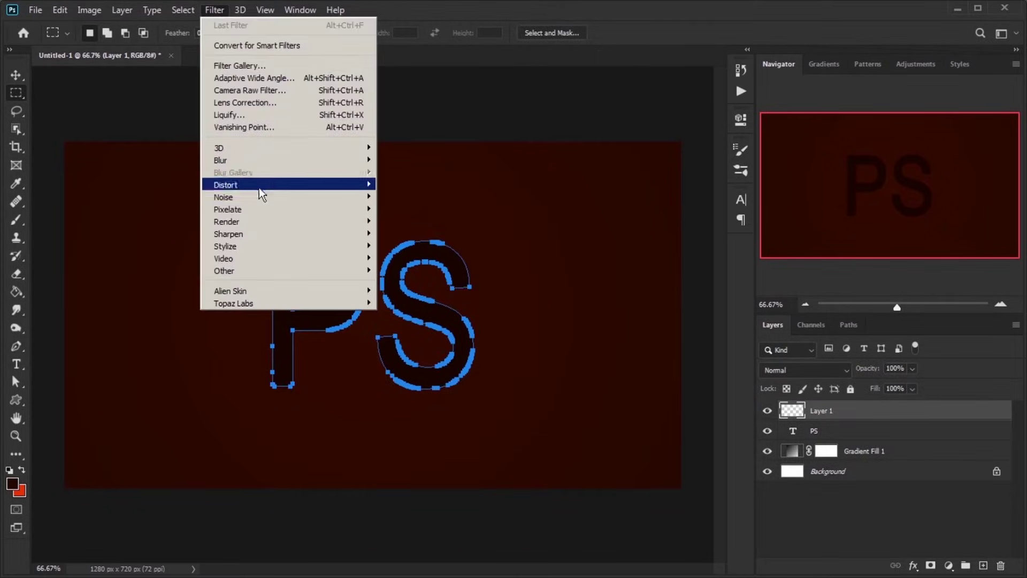
{"action": "mouse_move", "coordinate": [261, 219]}
{"action": "left_click", "coordinate": [386, 221]}
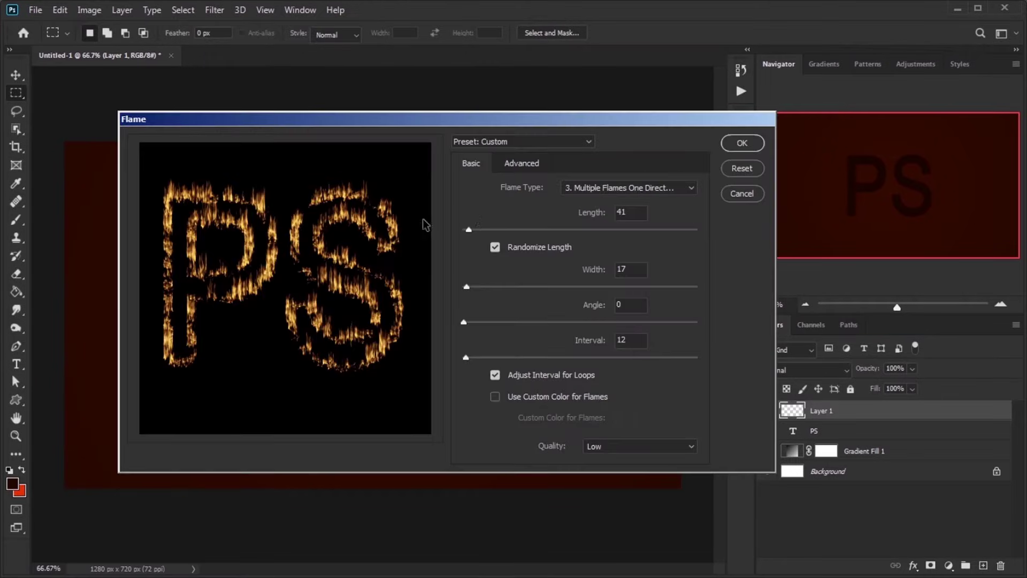
{"action": "left_click", "coordinate": [603, 188]}
{"action": "left_click", "coordinate": [603, 227]}
{"action": "left_click", "coordinate": [495, 376]}
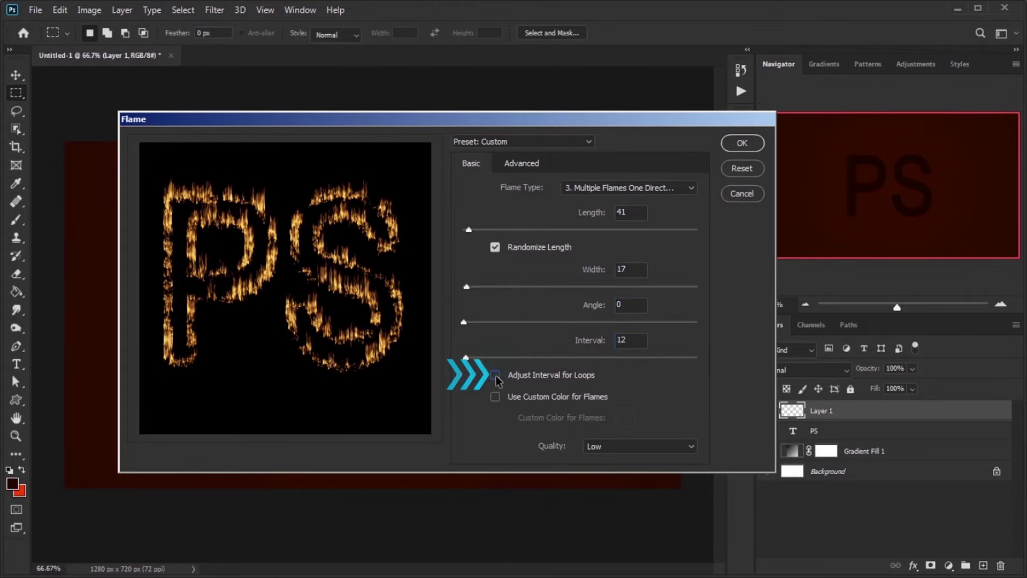
{"action": "left_click", "coordinate": [742, 143]}
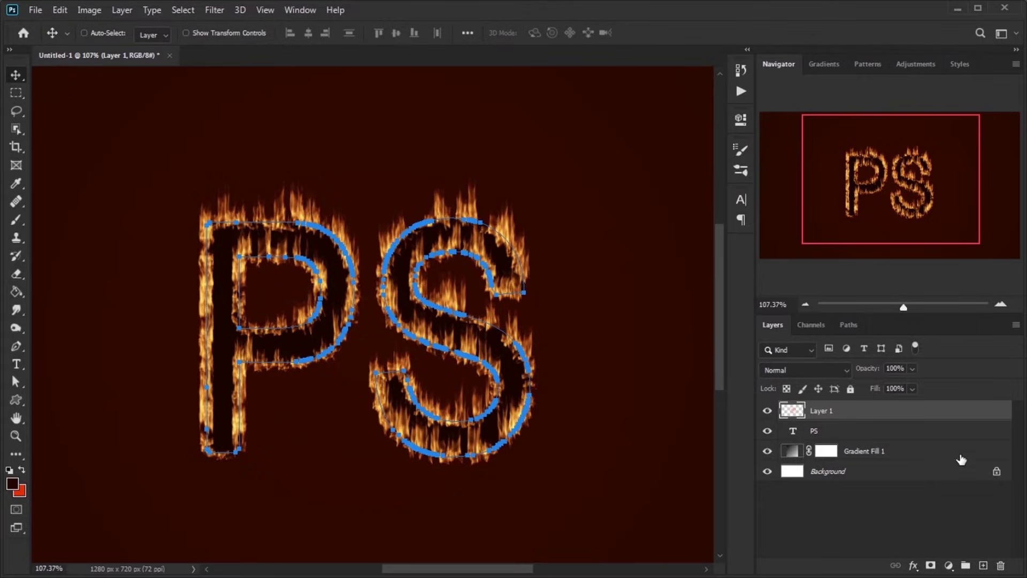
Render a second Flame pass with Randomize Length off onto a new Layer 2.
{"action": "left_click", "coordinate": [983, 566]}
{"action": "left_click", "coordinate": [215, 9]}
{"action": "mouse_move", "coordinate": [342, 222]}
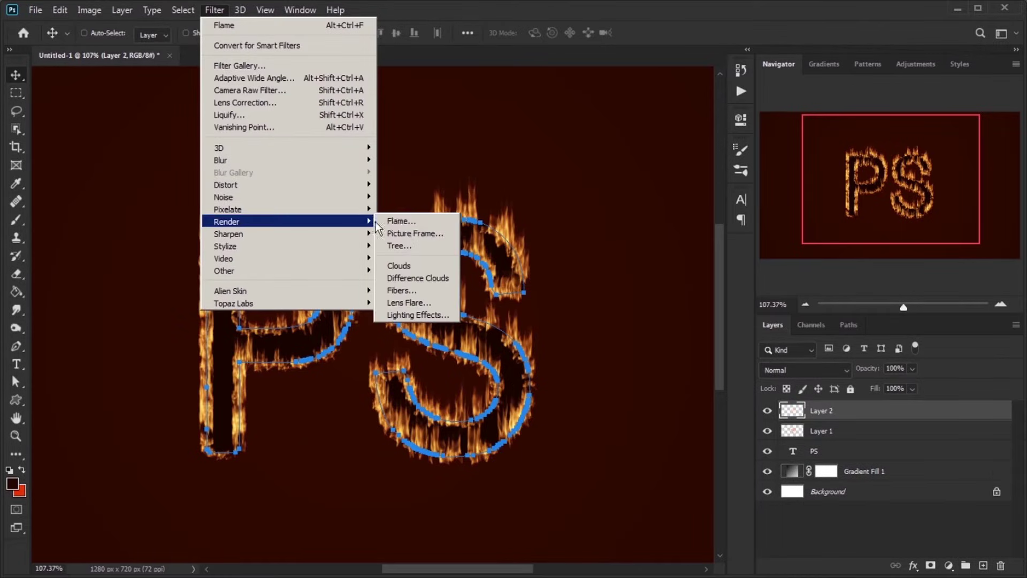
{"action": "left_click", "coordinate": [405, 223]}
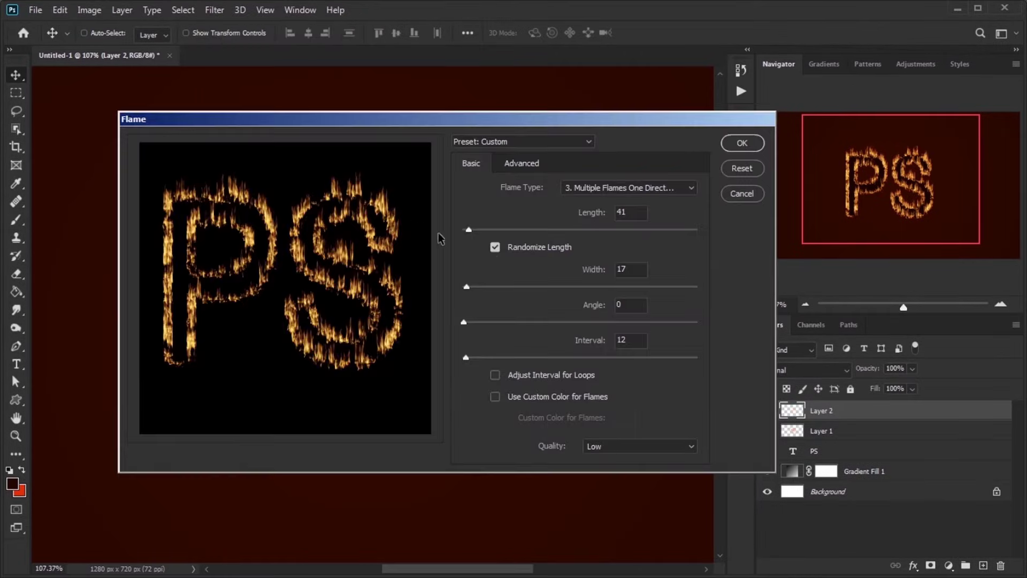
{"action": "left_click", "coordinate": [495, 247]}
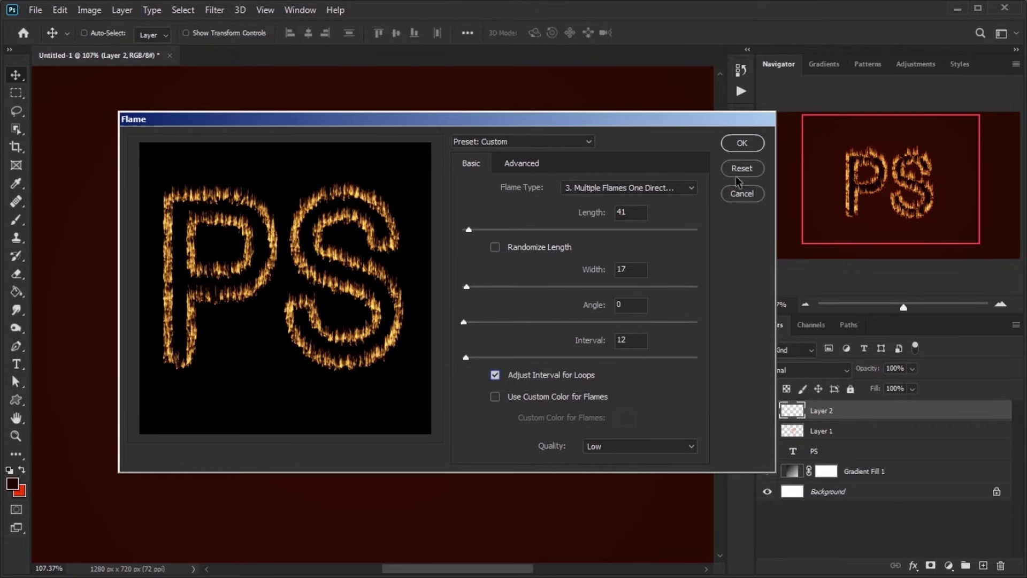
{"action": "left_click", "coordinate": [741, 143]}
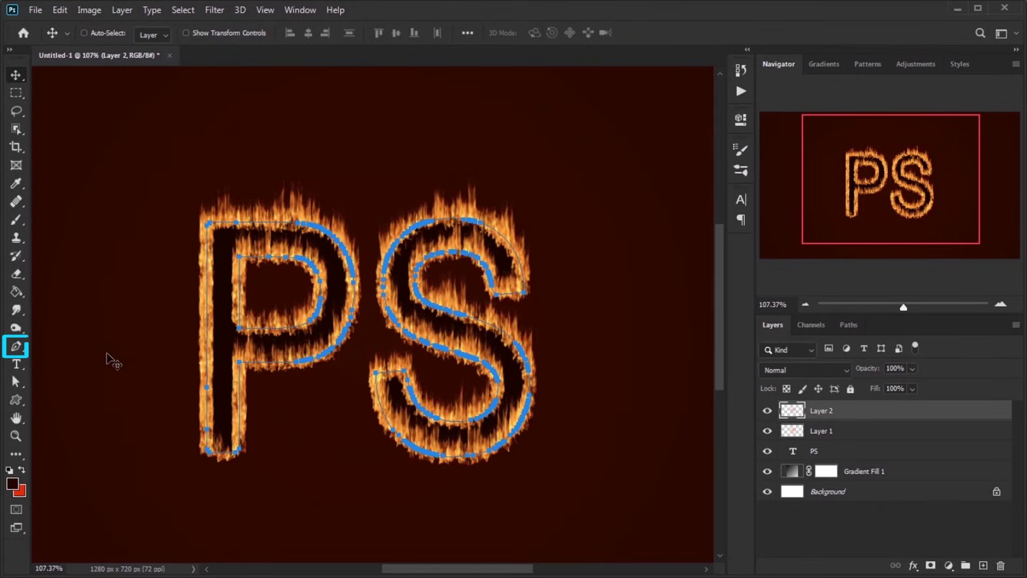
Delete the work path and add a layer mask to Layer 2.
{"action": "key", "text": "p"}
{"action": "right_click", "coordinate": [292, 343]}
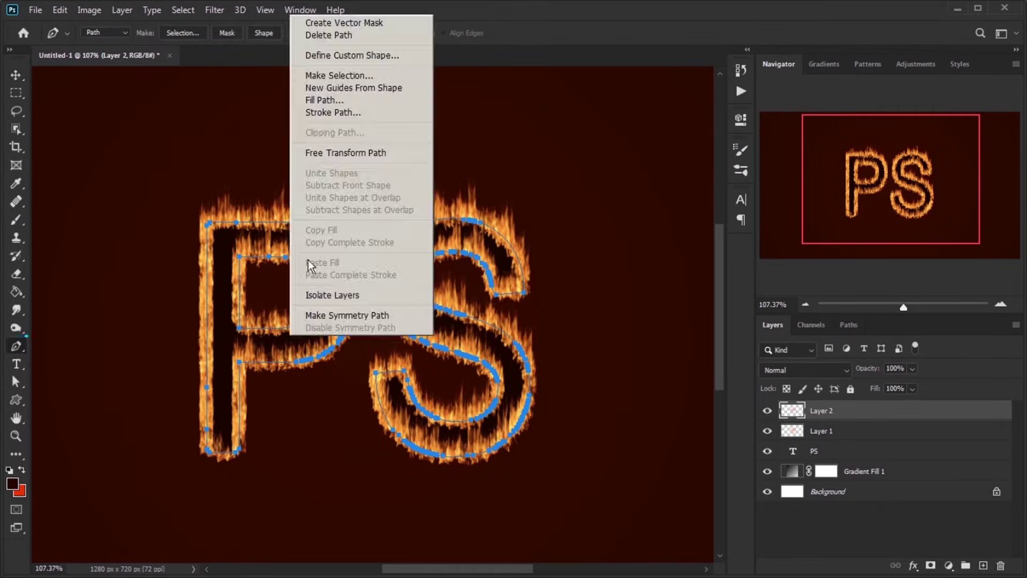
{"action": "left_click", "coordinate": [328, 35]}
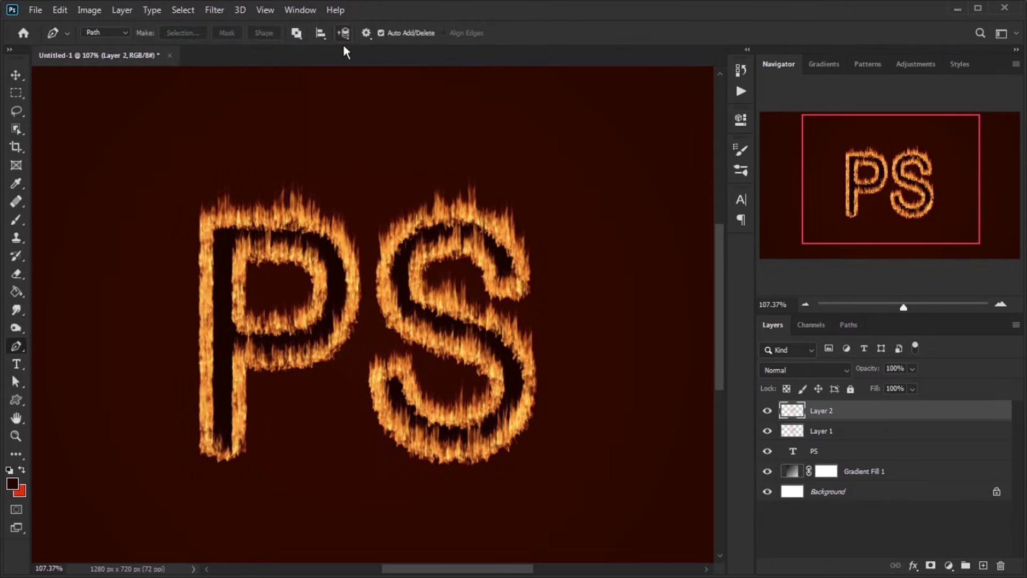
{"action": "key", "text": "v"}
{"action": "left_click", "coordinate": [931, 565]}
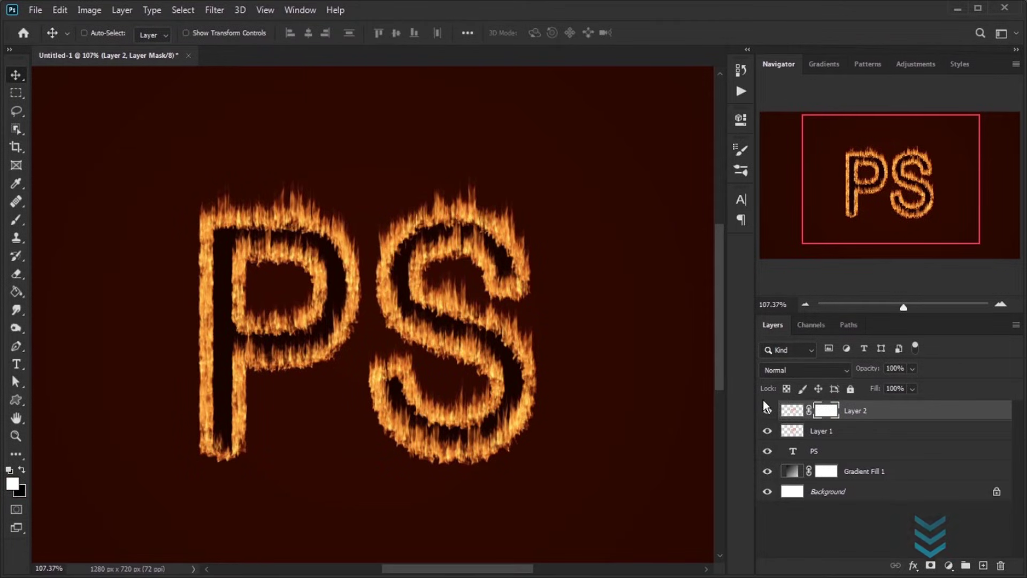
Invert Layer 2's mask to black, then paint flames back near the S top at 100% opacity.
{"action": "key", "text": "ctrl+i"}
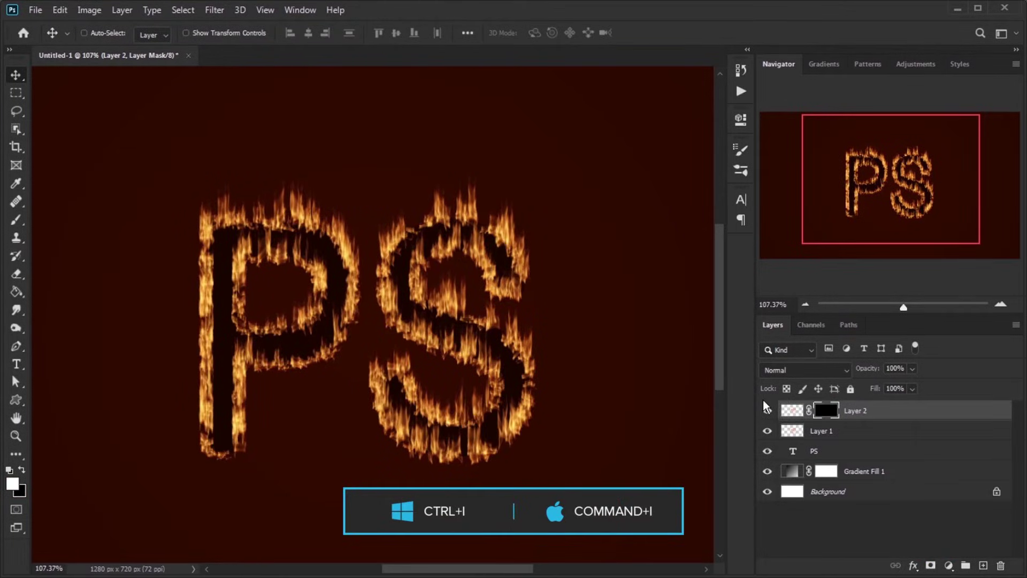
{"action": "key", "text": "ctrl+plus"}
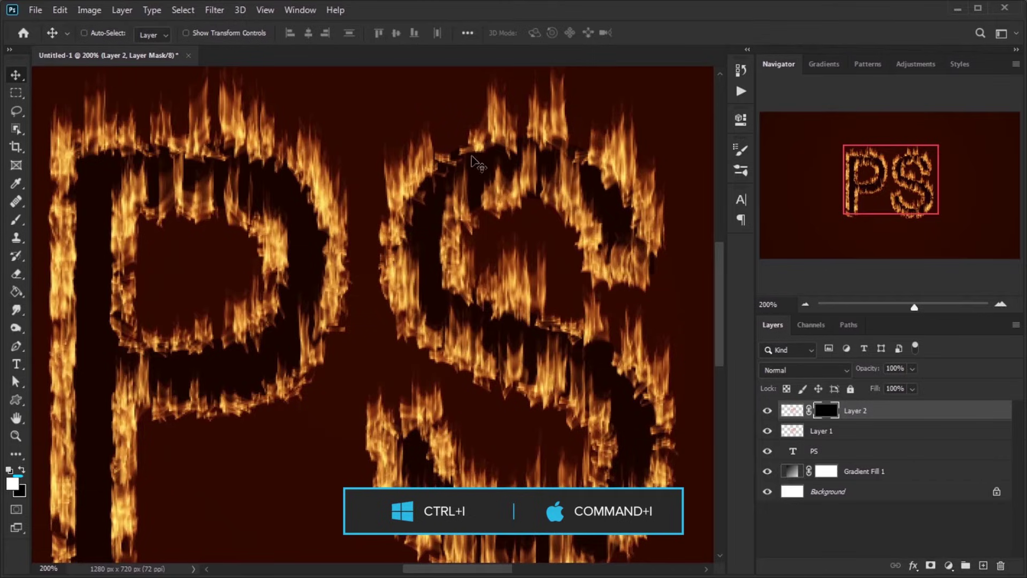
{"action": "left_click", "coordinate": [17, 220]}
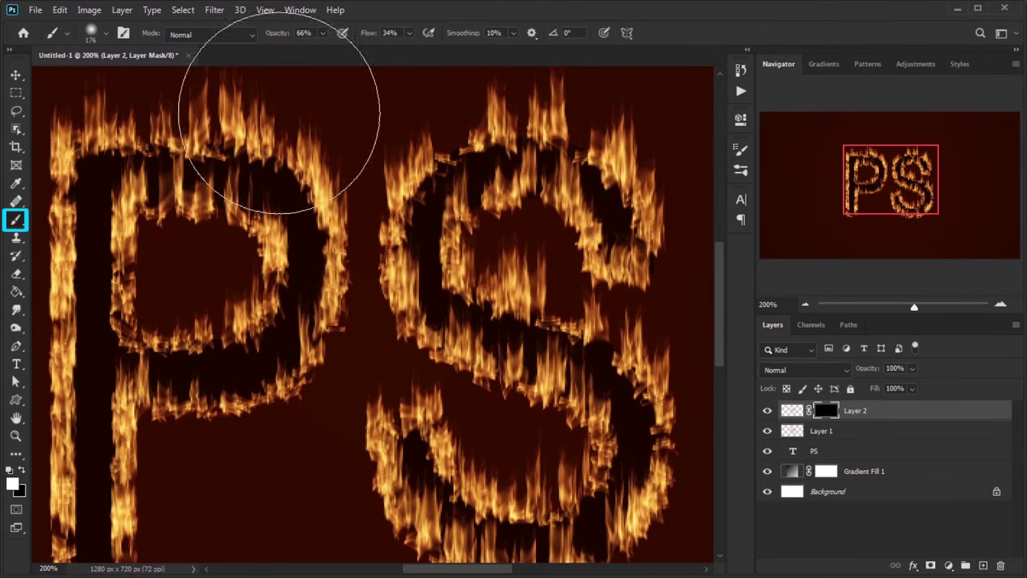
{"action": "left_click_drag", "start_coordinate": [277, 33], "coordinate": [392, 44]}
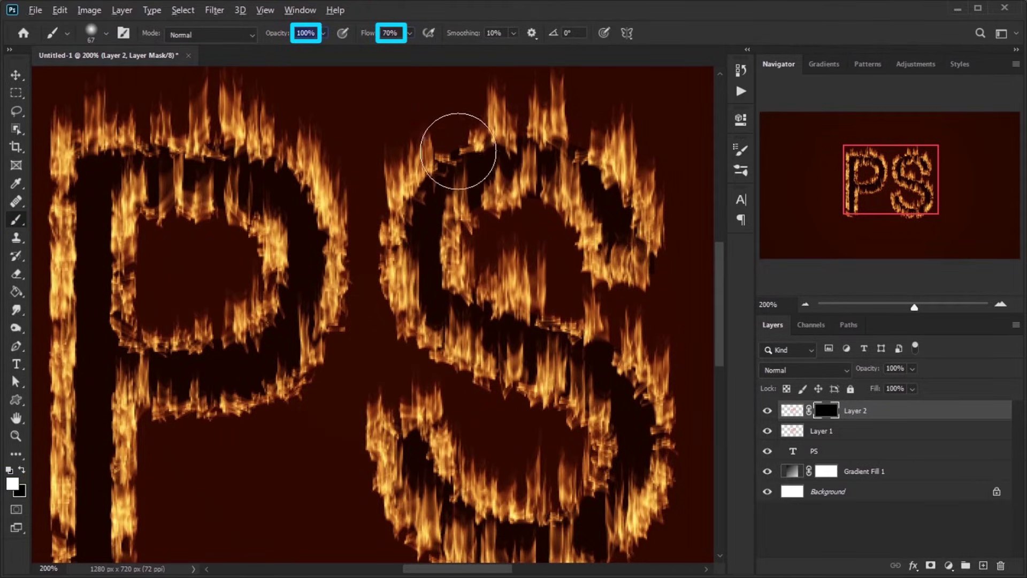
{"action": "left_click_drag", "start_coordinate": [463, 127], "coordinate": [561, 114]}
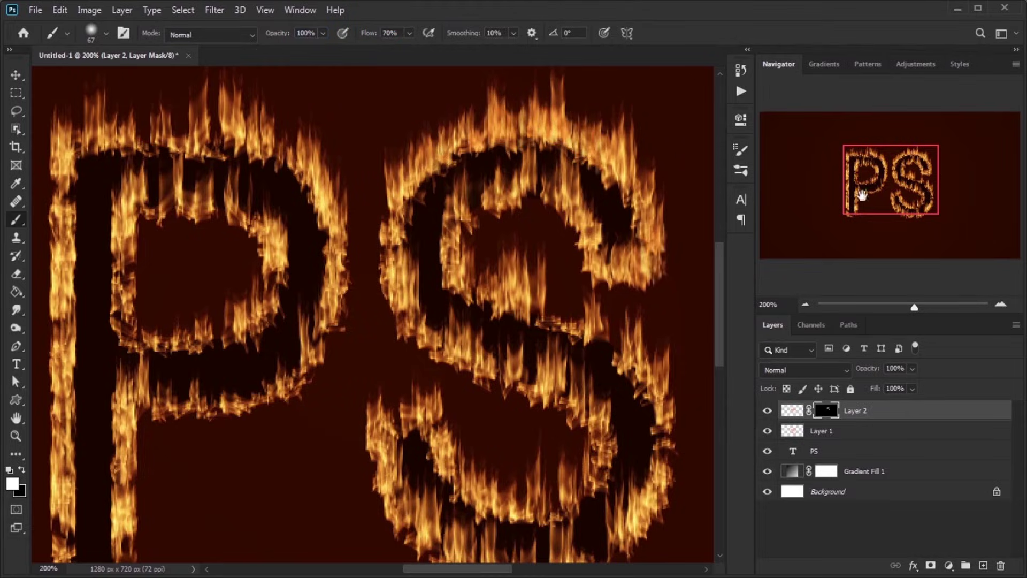
{"action": "left_click_drag", "start_coordinate": [862, 197], "coordinate": [865, 211]}
{"action": "scroll", "coordinate": [582, 234], "scroll_direction": "up", "scroll_amount": 3}
{"action": "scroll", "coordinate": [582, 234], "scroll_direction": "left", "scroll_amount": 3}
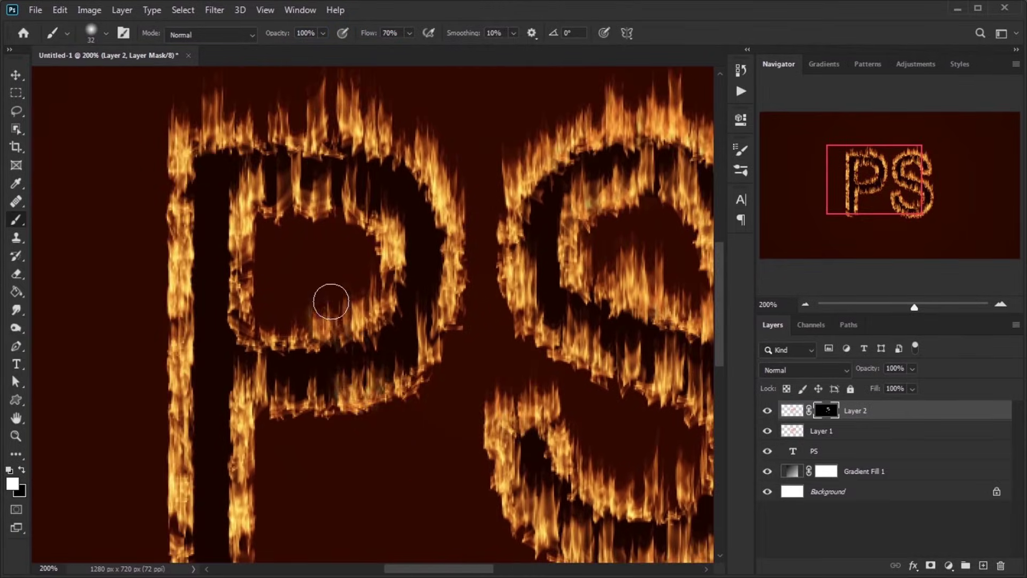
{"action": "scroll", "coordinate": [394, 114], "scroll_direction": "down", "scroll_amount": 5}
Merge Layer 2 down into the flame layer to form the 'fire' layer.
{"action": "key", "text": "ctrl+1"}
{"action": "right_click", "coordinate": [915, 412]}
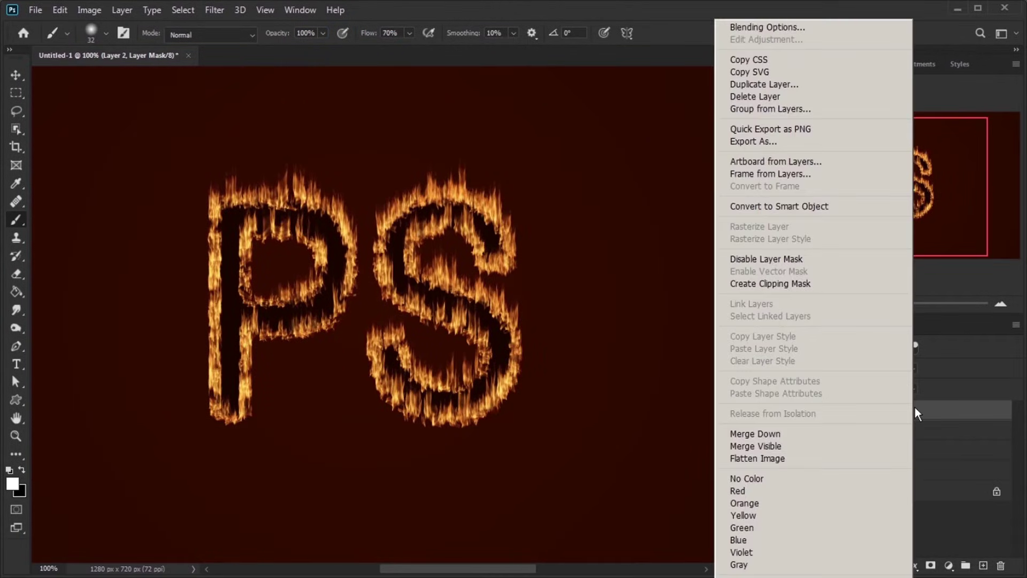
{"action": "left_click", "coordinate": [816, 434]}
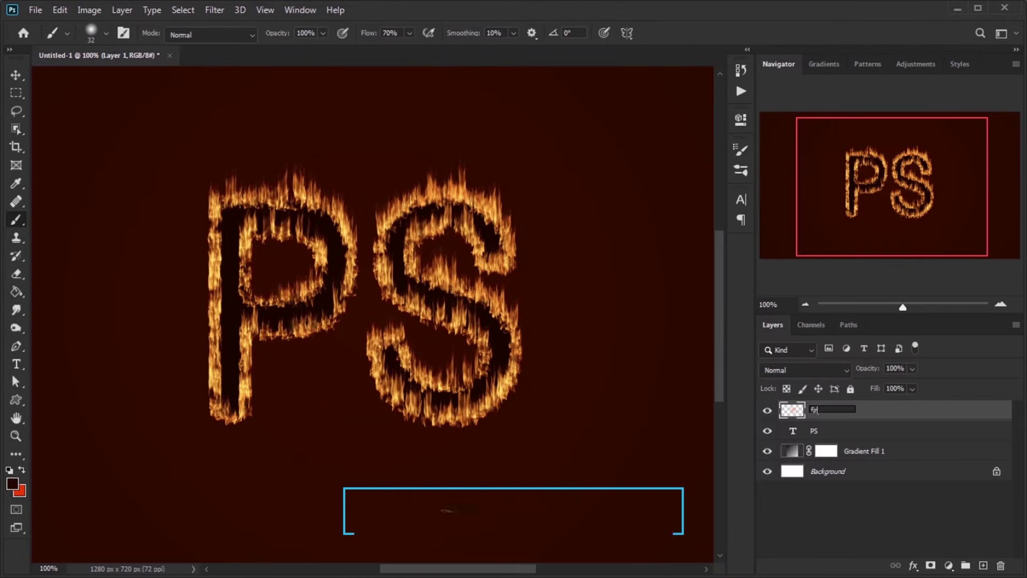
Duplicate the fire layer and apply a 12.5-pixel Gaussian Blur to the copy.
{"action": "key", "text": "ctrl+j"}
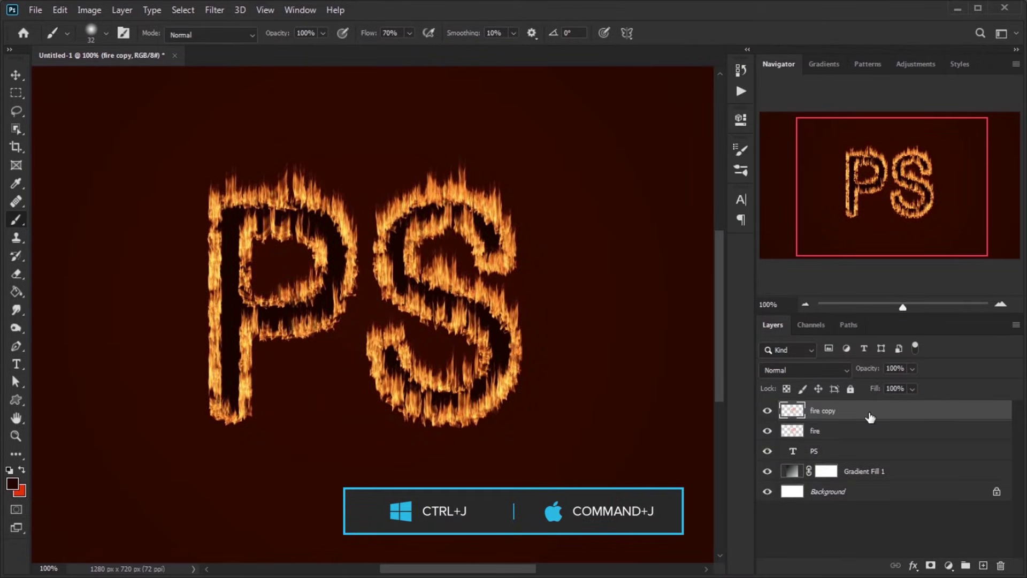
{"action": "left_click", "coordinate": [215, 9]}
{"action": "mouse_move", "coordinate": [230, 158]}
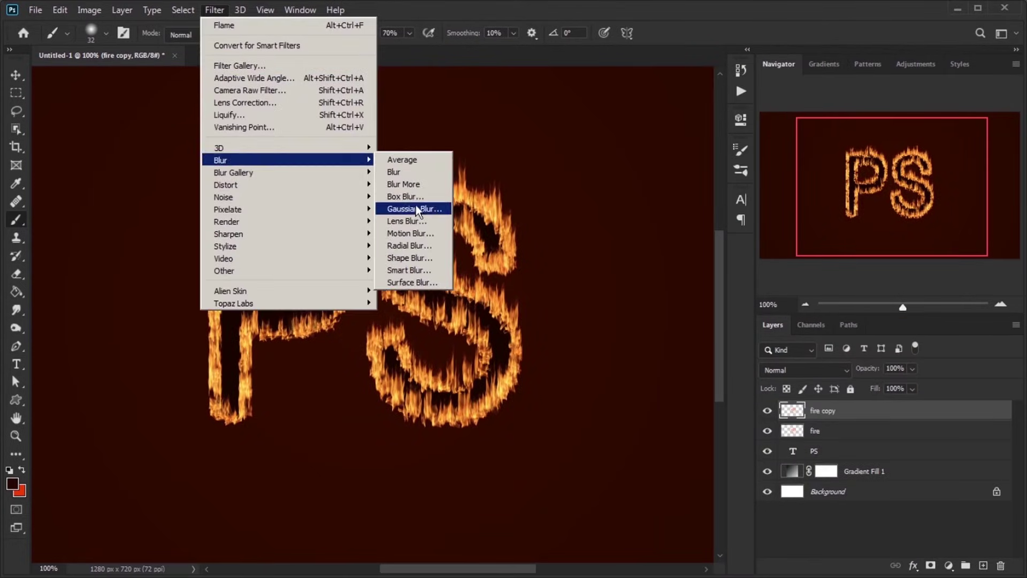
{"action": "left_click", "coordinate": [421, 208]}
{"action": "left_click_drag", "start_coordinate": [598, 402], "coordinate": [627, 402]}
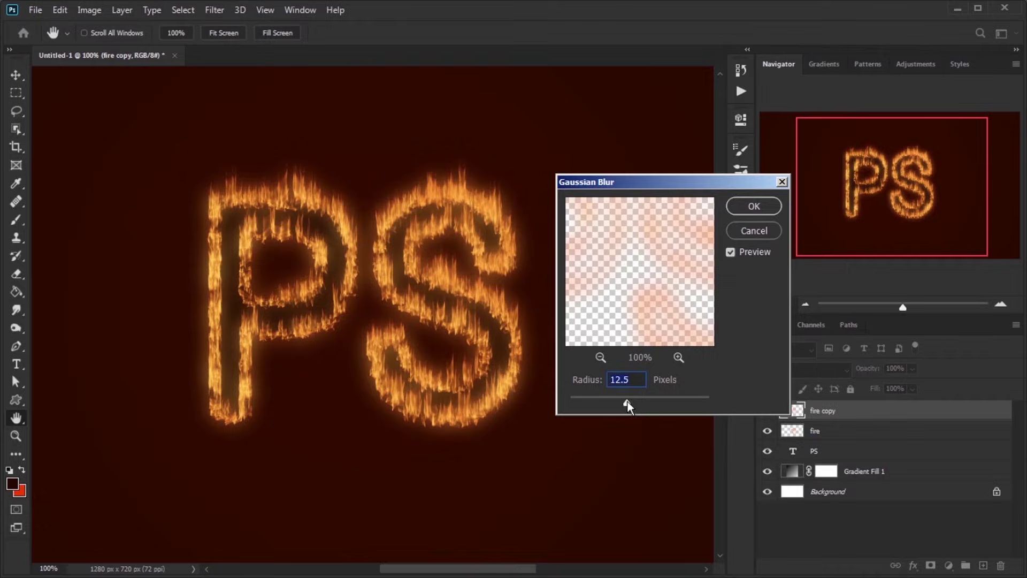
{"action": "left_click", "coordinate": [746, 206]}
{"action": "left_click", "coordinate": [948, 565]}
Add a #f23c02 red Color Fill layer in Screen mode and invert its mask to black.
{"action": "left_click", "coordinate": [943, 312]}
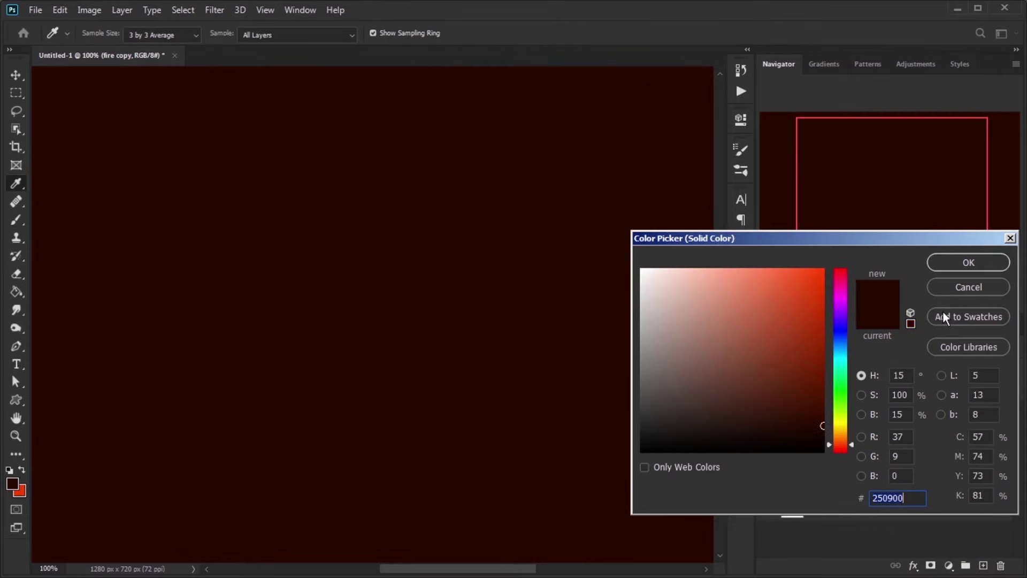
{"action": "left_click", "coordinate": [823, 279]}
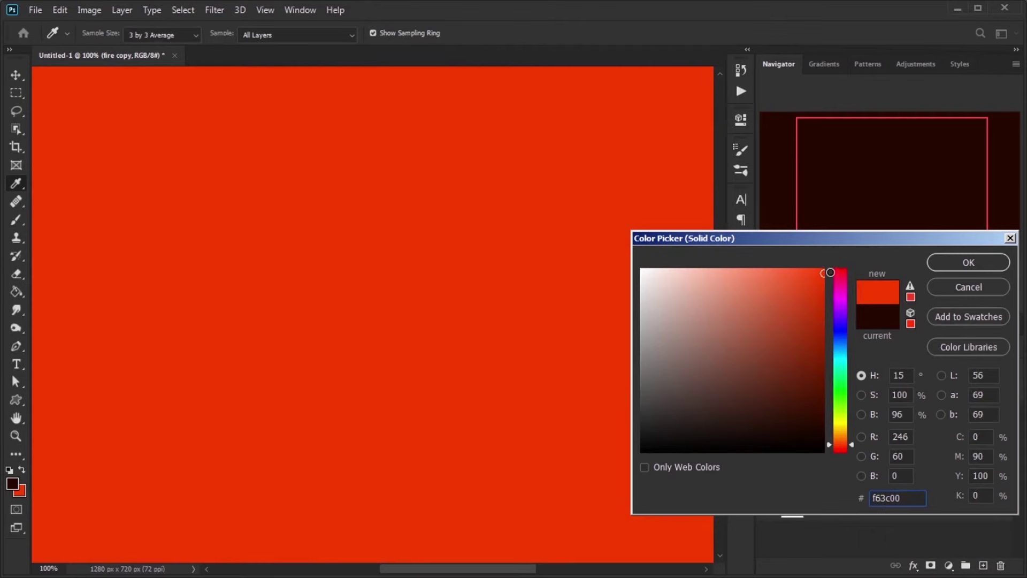
{"action": "left_click", "coordinate": [958, 259]}
{"action": "left_click", "coordinate": [813, 371]}
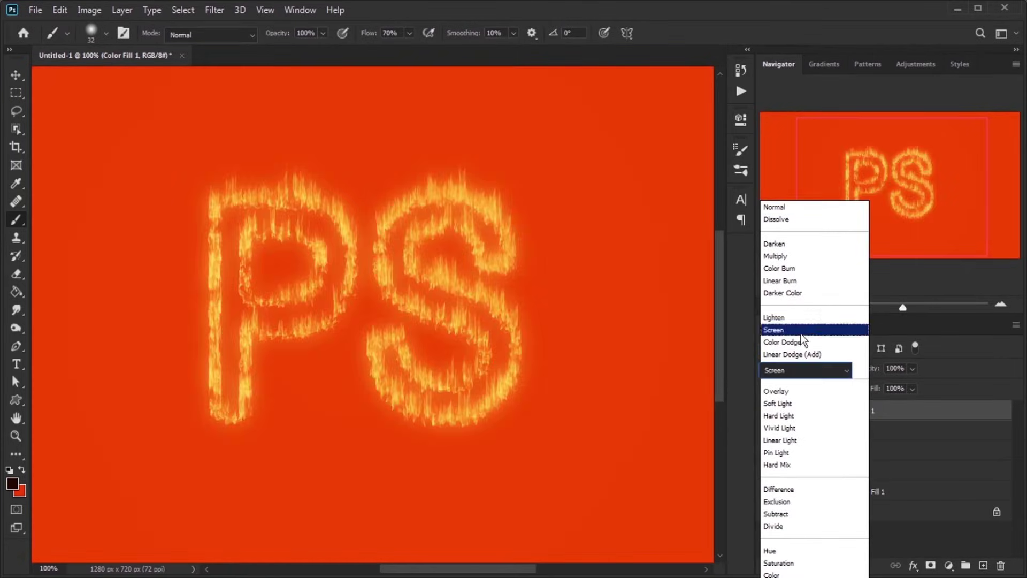
{"action": "left_click", "coordinate": [800, 331]}
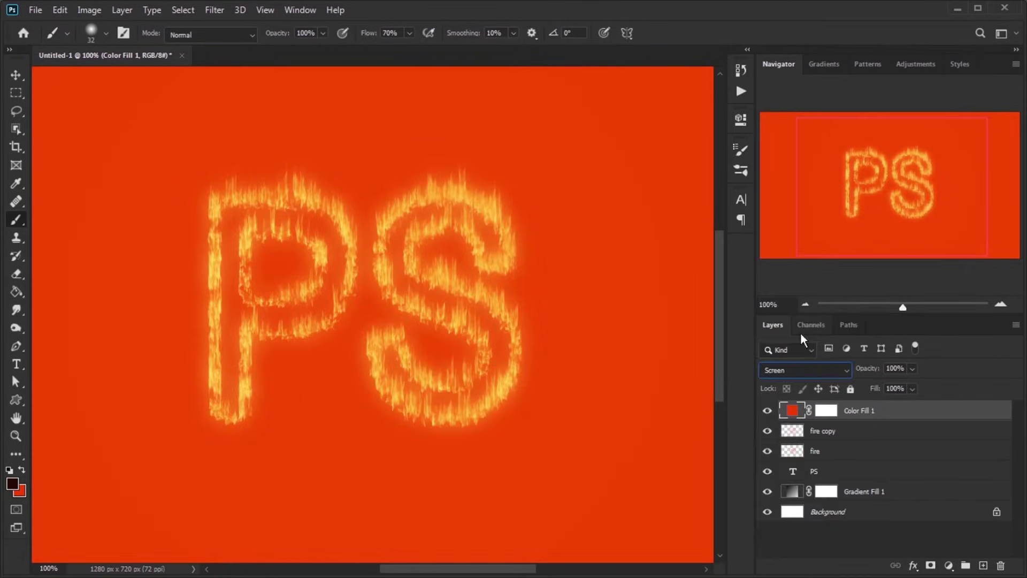
{"action": "left_click", "coordinate": [825, 416]}
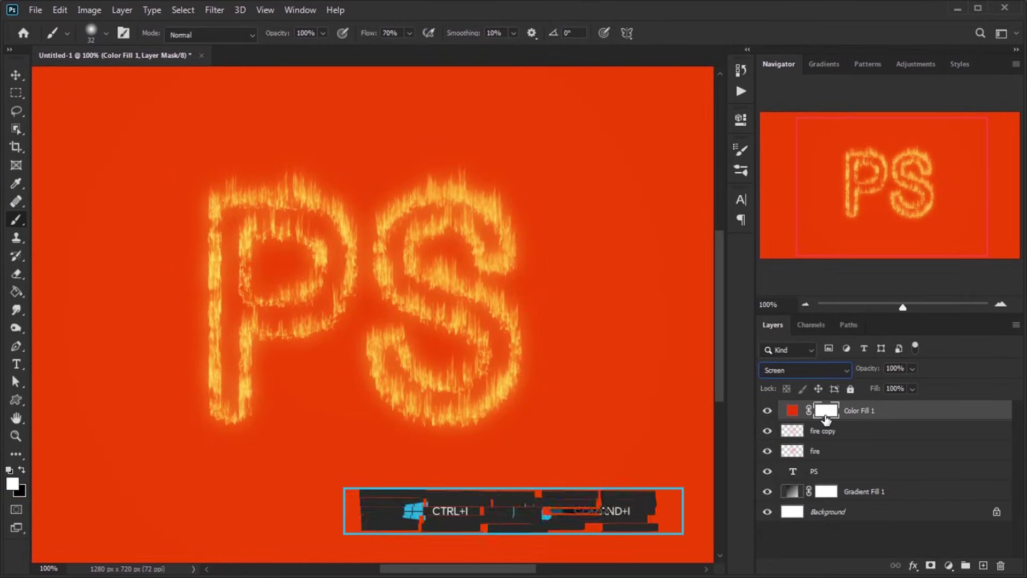
{"action": "key", "text": "ctrl+i"}
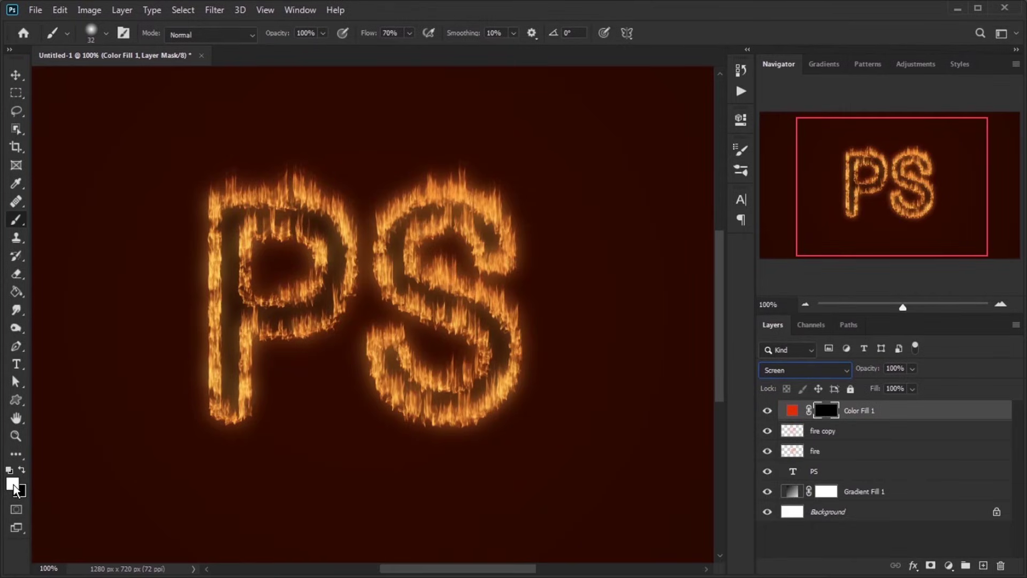
Paint a soft glow into the Color Fill mask using a large, low-opacity, 31%-flow brush.
{"action": "left_click_drag", "start_coordinate": [278, 33], "coordinate": [251, 42]}
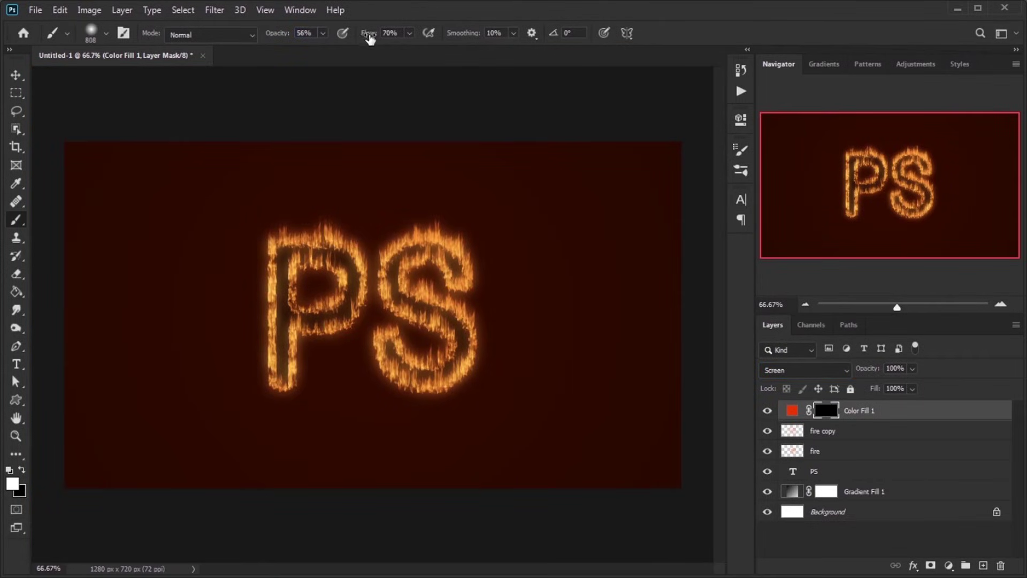
{"action": "left_click", "coordinate": [364, 307]}
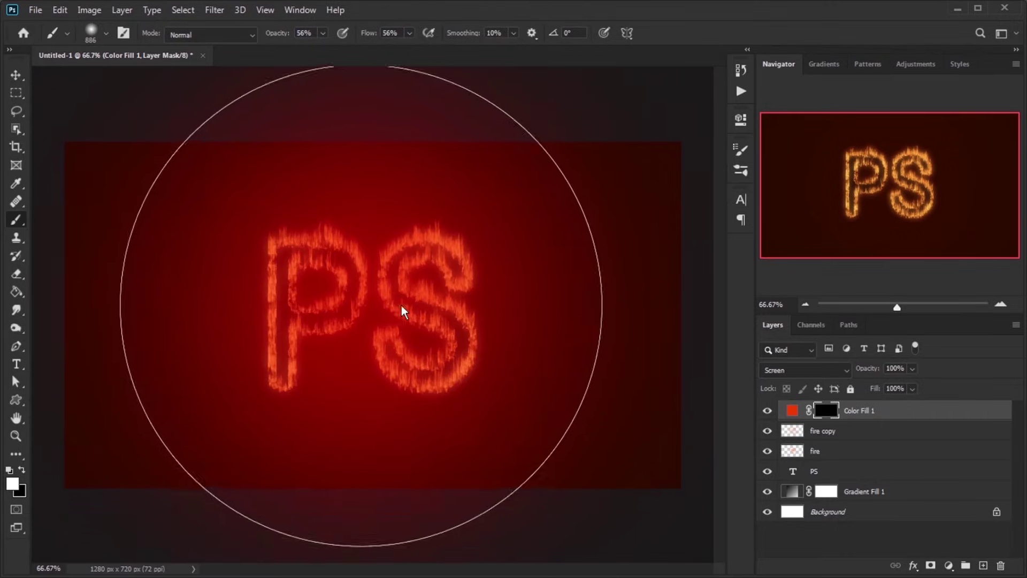
{"action": "left_click_drag", "start_coordinate": [412, 310], "coordinate": [393, 358]}
{"action": "left_click", "coordinate": [383, 353]}
{"action": "mouse_move", "coordinate": [375, 316]}
{"action": "left_mouse_down"}
{"action": "mouse_move", "coordinate": [344, 314]}
{"action": "mouse_move", "coordinate": [366, 308]}
{"action": "left_mouse_up"}
{"action": "left_click_drag", "start_coordinate": [360, 35], "coordinate": [355, 35]}
{"action": "left_click_drag", "start_coordinate": [326, 287], "coordinate": [300, 287]}
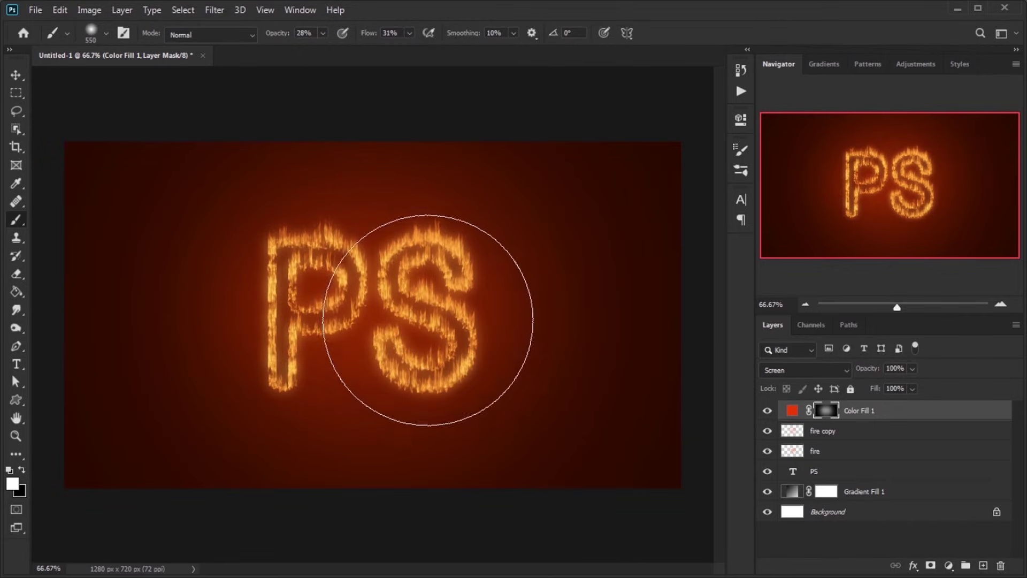
{"action": "left_click_drag", "start_coordinate": [897, 307], "coordinate": [901, 307]}
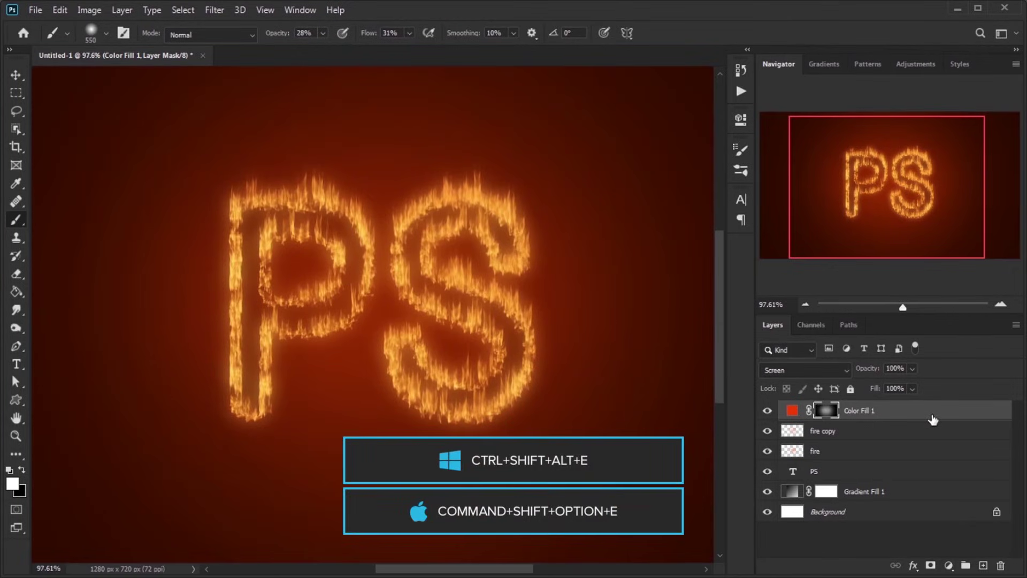
Stamp a merged copy of the visible artwork onto a new top layer for Camera Raw.
{"action": "key", "text": "ctrl+shift+alt+e"}
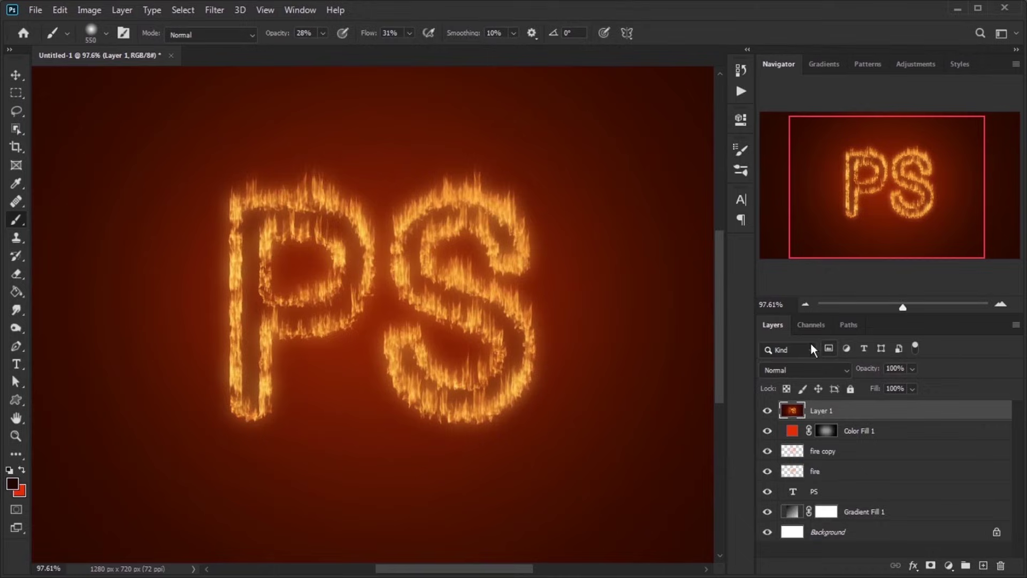
{"action": "key", "text": "v"}
{"action": "left_click", "coordinate": [219, 16]}
{"action": "left_click", "coordinate": [241, 92]}
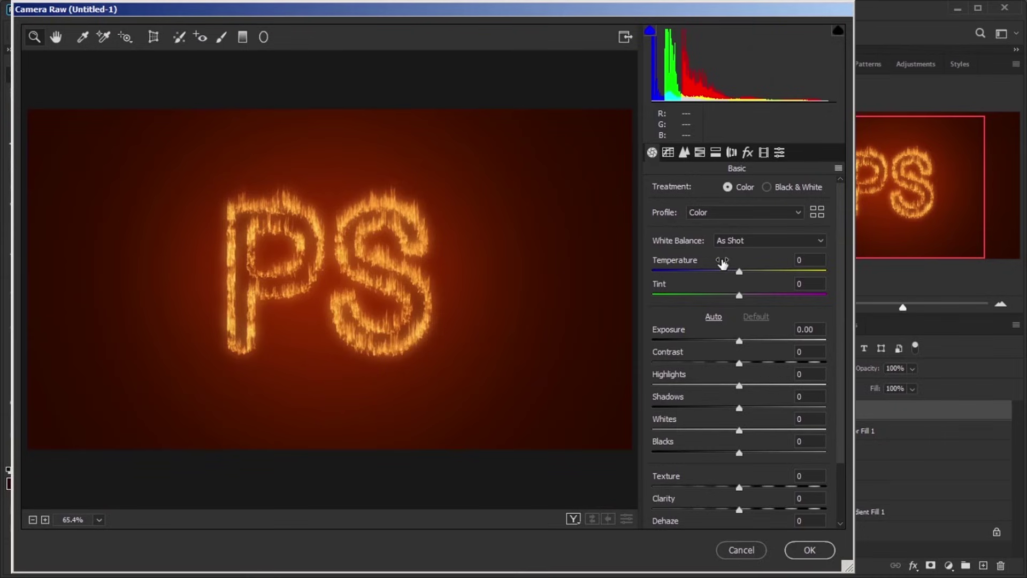
Raise Contrast to +23, Yellows +42 and Oranges +25 luminance, and apply the Light vignette.
{"action": "left_click_drag", "start_coordinate": [741, 364], "coordinate": [761, 373]}
{"action": "left_click", "coordinate": [700, 153]}
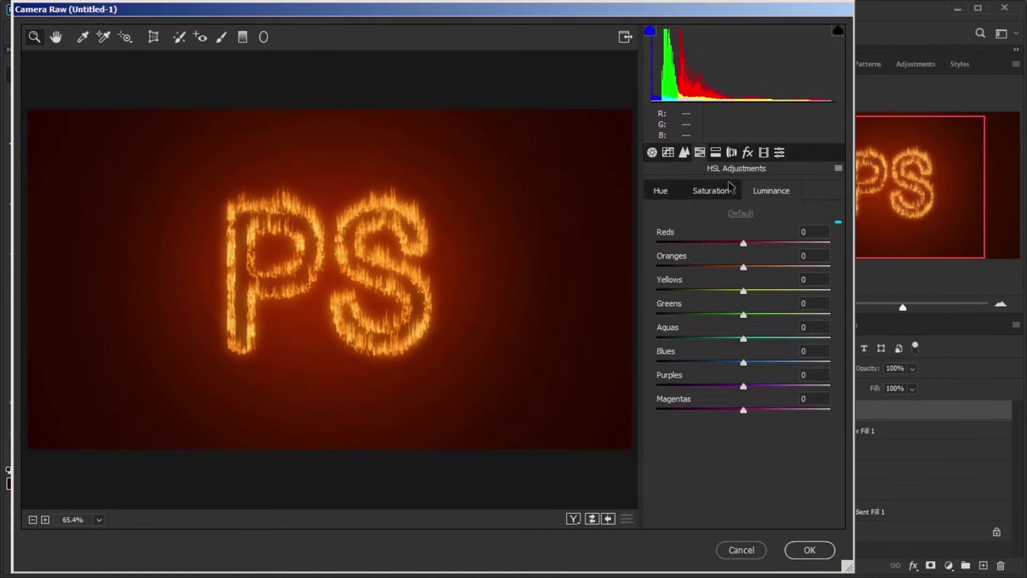
{"action": "left_click_drag", "start_coordinate": [744, 290], "coordinate": [785, 291]}
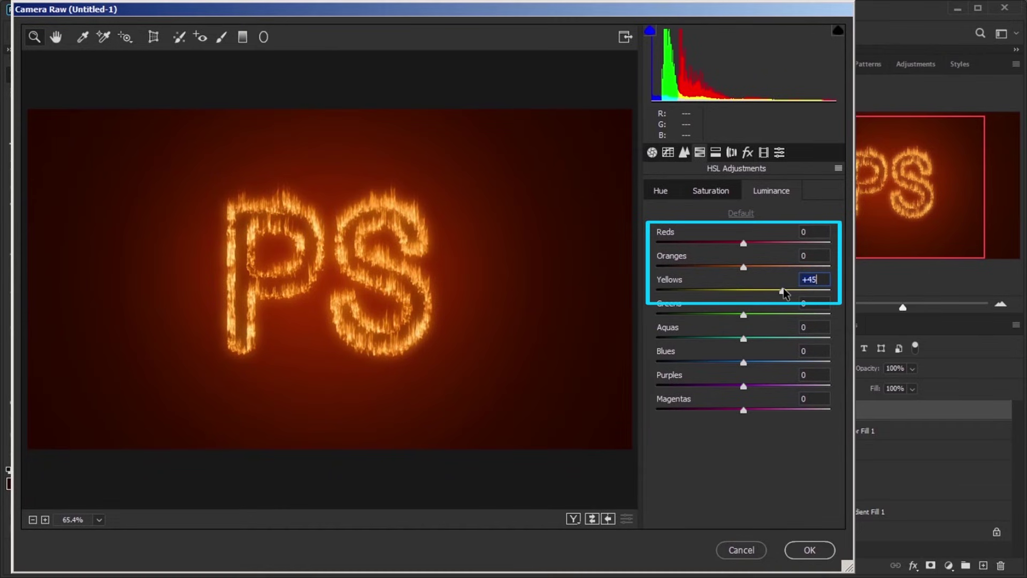
{"action": "left_click_drag", "start_coordinate": [756, 269], "coordinate": [766, 270]}
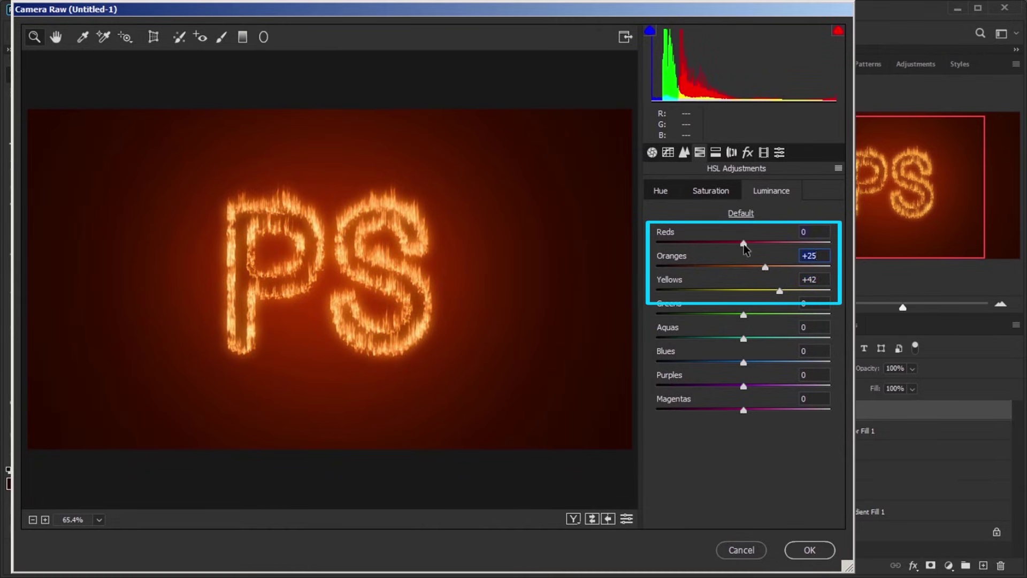
{"action": "left_click", "coordinate": [780, 152]}
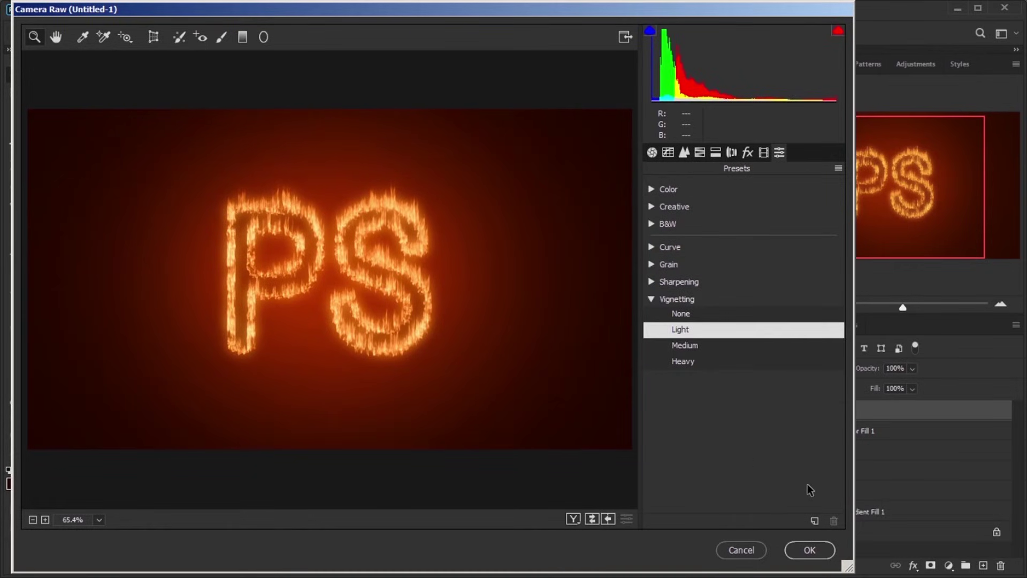
{"action": "left_click", "coordinate": [809, 550]}
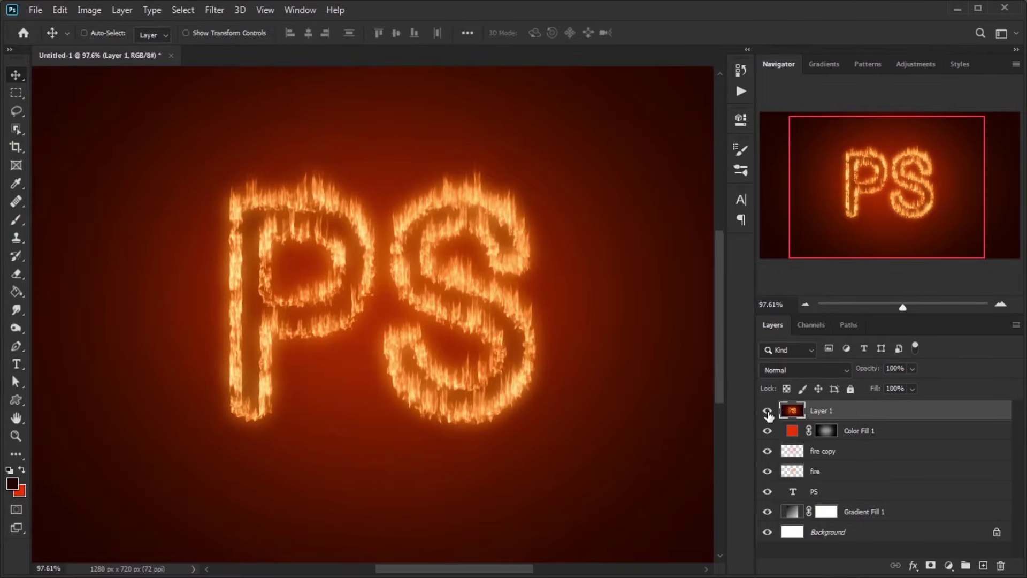
Toggle the adjusted layer's visibility to compare before and after.
{"action": "left_click", "coordinate": [767, 412]}
{"action": "left_click", "coordinate": [767, 412]}
{"action": "left_click", "coordinate": [767, 412]}
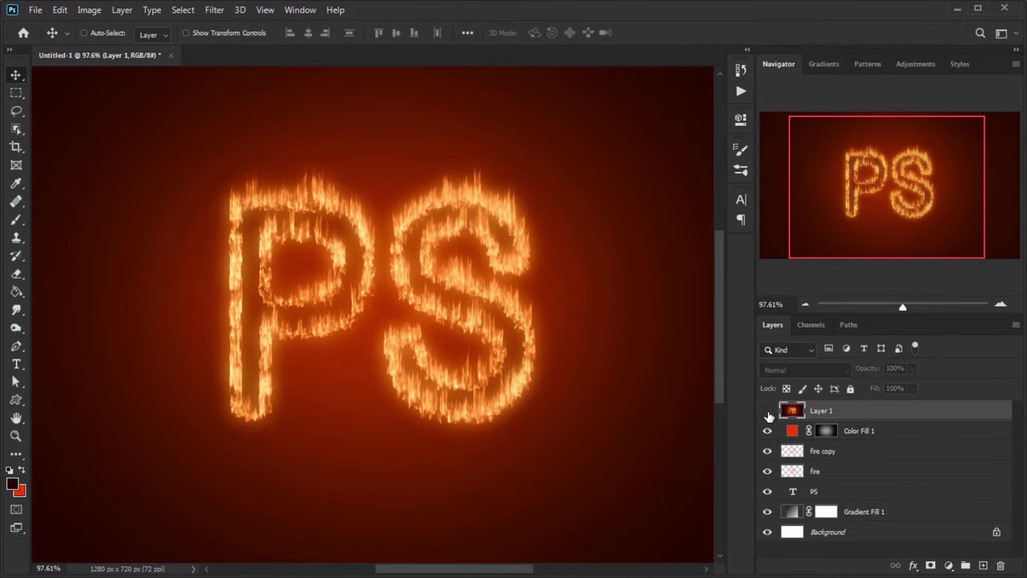
{"action": "left_click", "coordinate": [767, 412]}
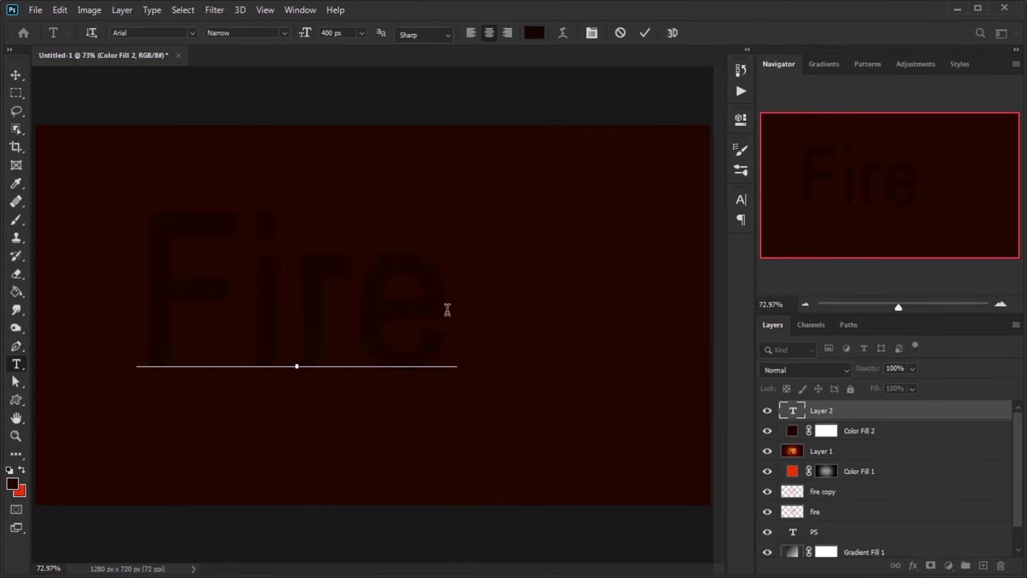
Restyle the Fire text in a script font and commit it.
{"action": "key", "text": "ctrl+a"}
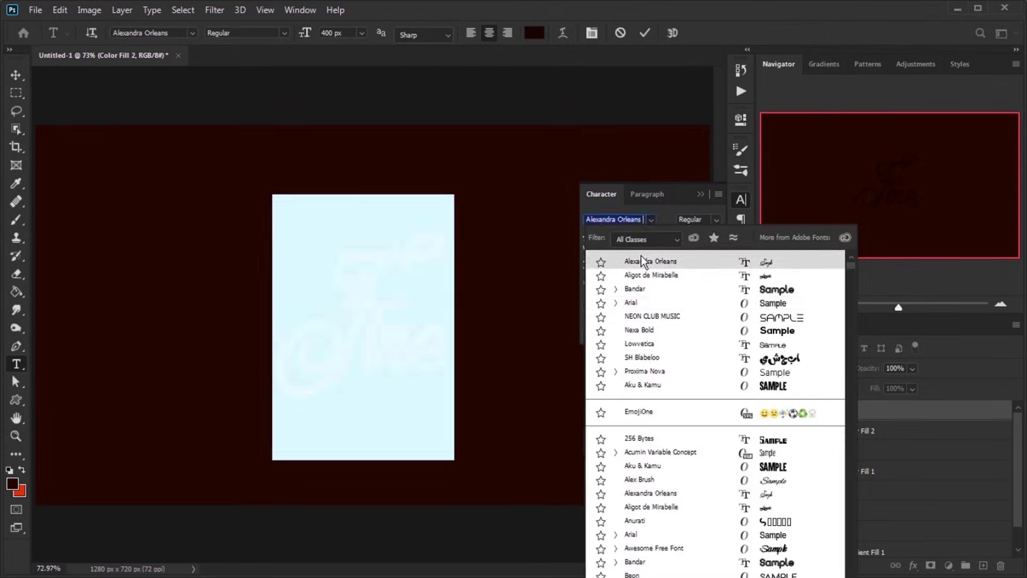
{"action": "left_click", "coordinate": [650, 259]}
{"action": "key", "text": "ctrl+Return"}
{"action": "key", "text": "v"}
Convert the Fire text layer into a work path.
{"action": "key", "text": "ctrl+a"}
{"action": "right_click", "coordinate": [880, 411]}
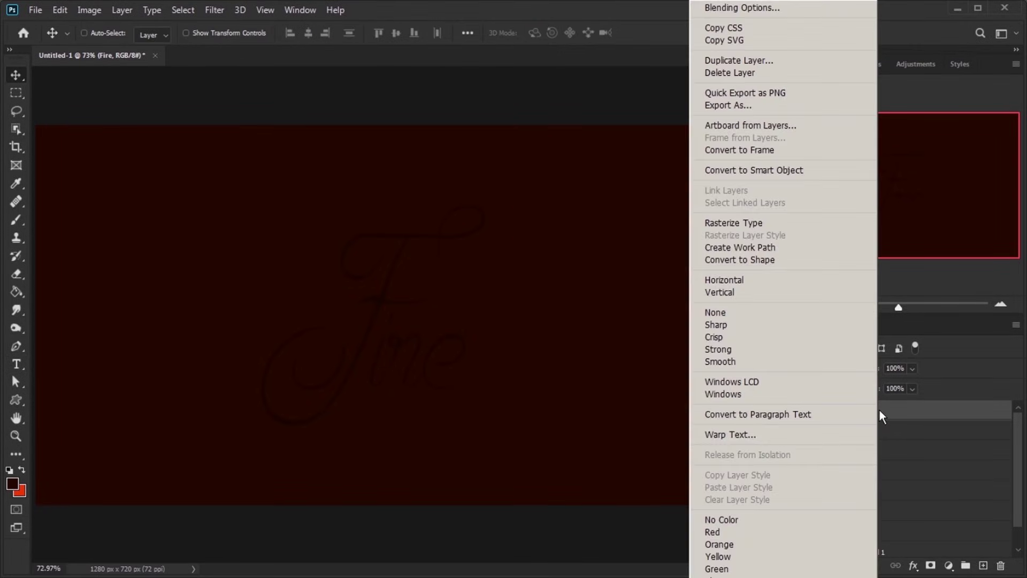
{"action": "left_click", "coordinate": [826, 255]}
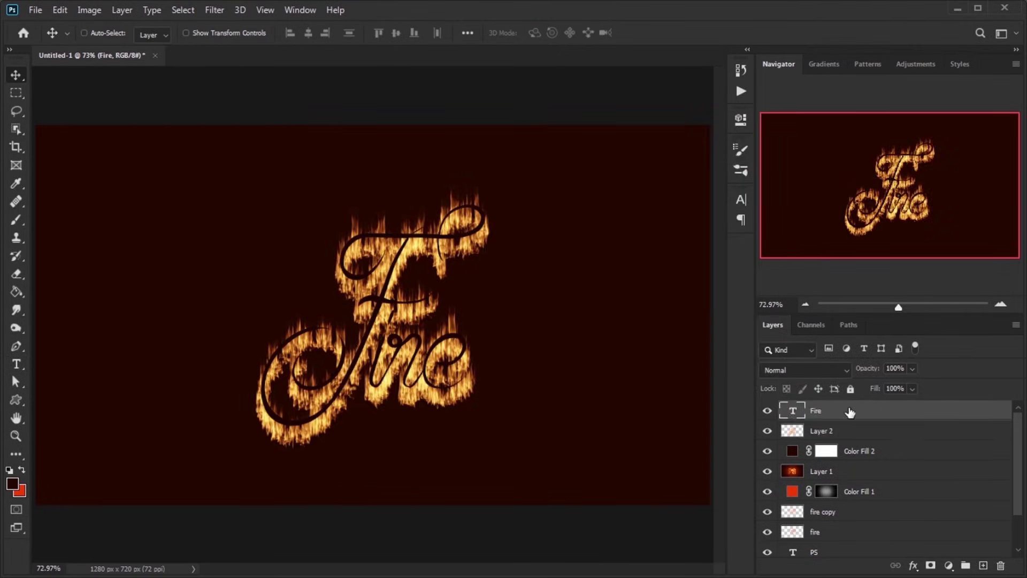
Place the Fire text above the flames and blur a copy into a glow.
{"action": "left_click", "coordinate": [871, 426]}
{"action": "double_click", "coordinate": [871, 426]}
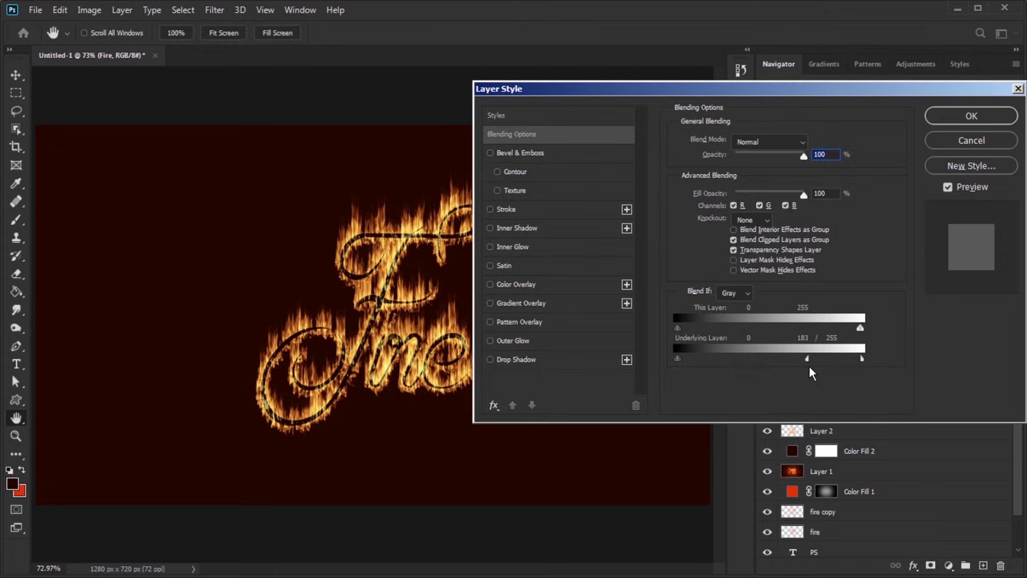
{"action": "key", "text": "Escape"}
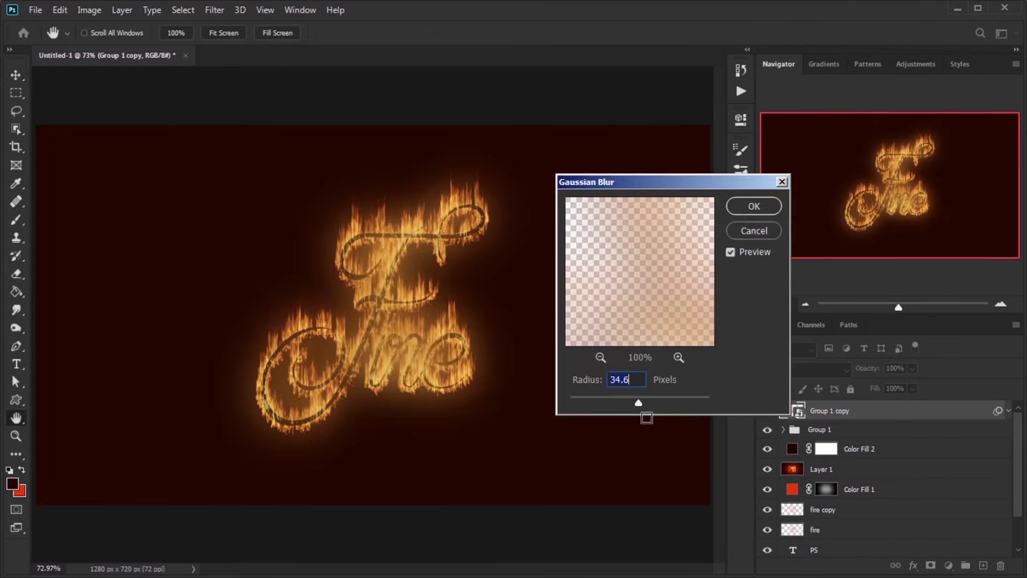
{"action": "left_click_drag", "start_coordinate": [638, 403], "coordinate": [641, 402]}
{"action": "key", "text": "Return"}
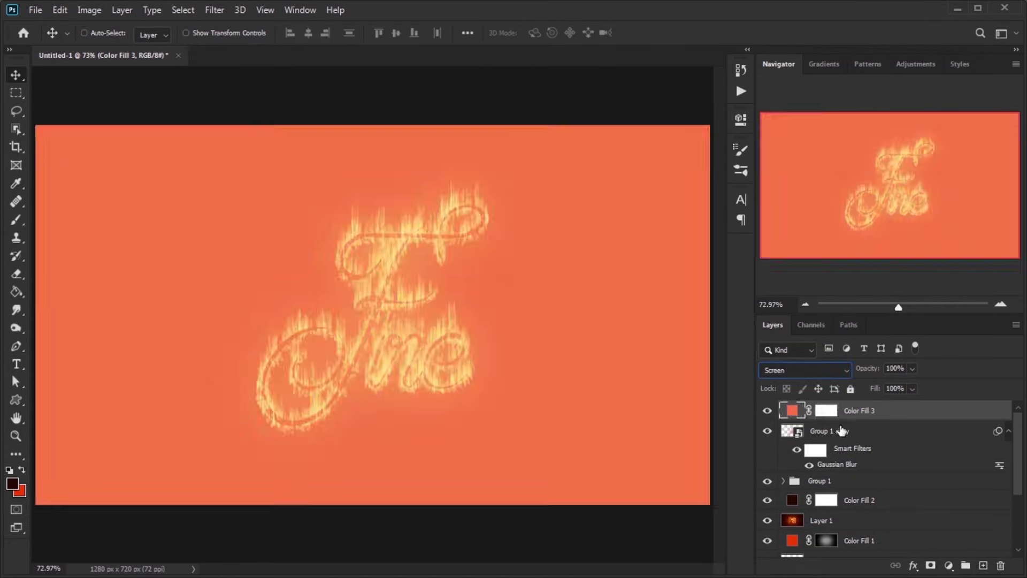
Paint a soft orange glow behind Fire and brighten Camera Raw yellows to +40.
{"action": "key", "text": "ctrl+i"}
{"action": "left_click", "coordinate": [16, 219]}
{"action": "left_click", "coordinate": [401, 332]}
{"action": "left_click", "coordinate": [401, 343]}
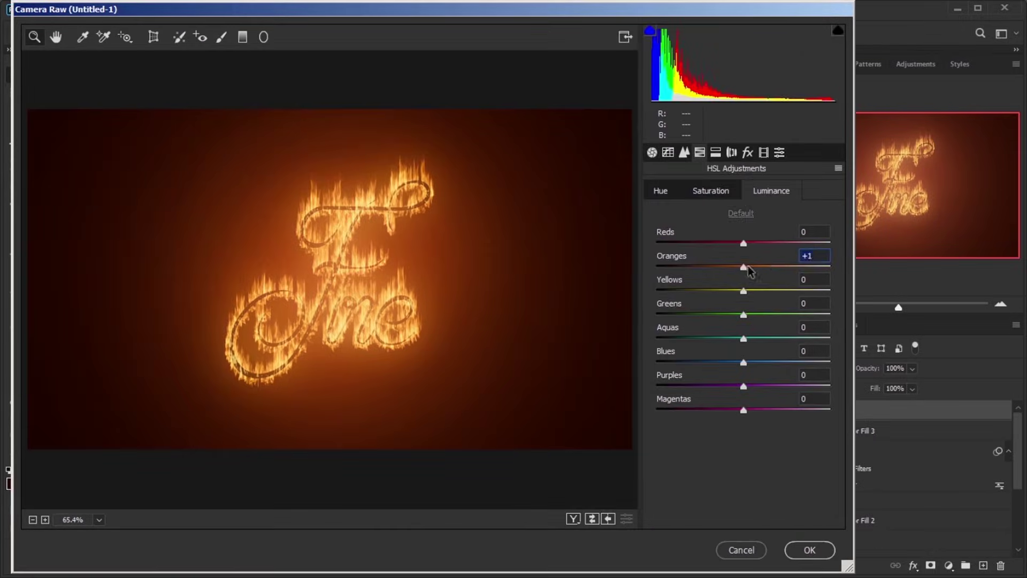
{"action": "left_click_drag", "start_coordinate": [744, 291], "coordinate": [778, 291]}
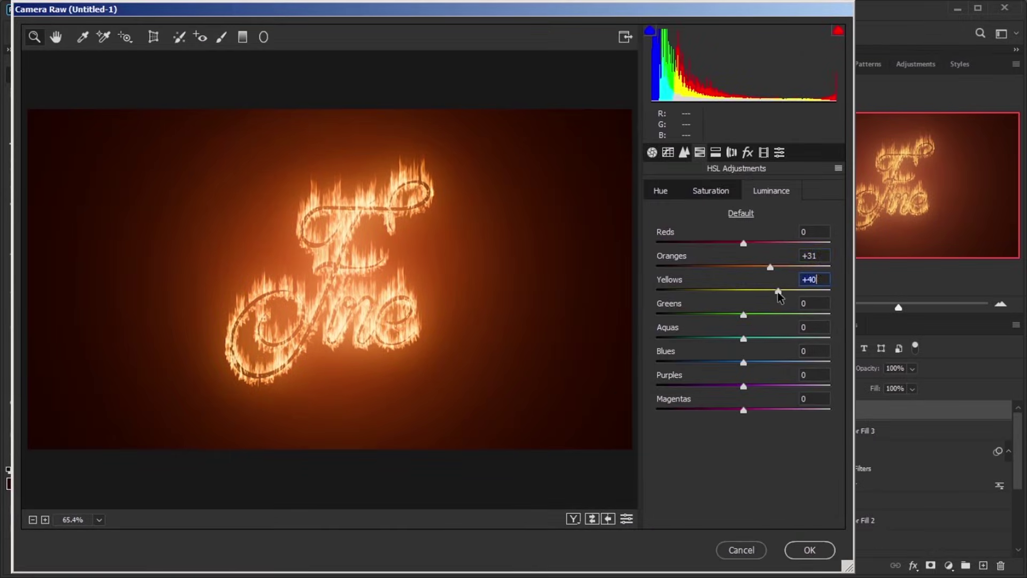